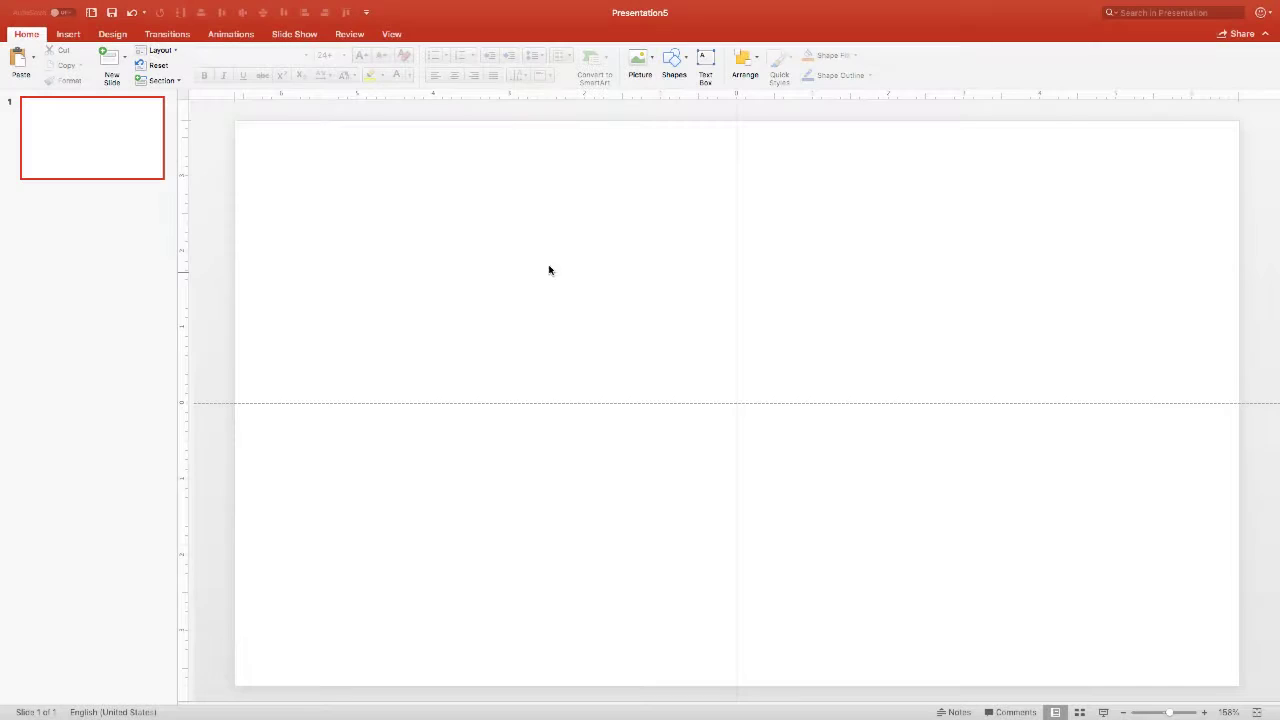
- Insert a 2-D clustered bar chart on the blank slide and place its data sheet window beside the bar-chart-data PDF
left_click(59, 37)
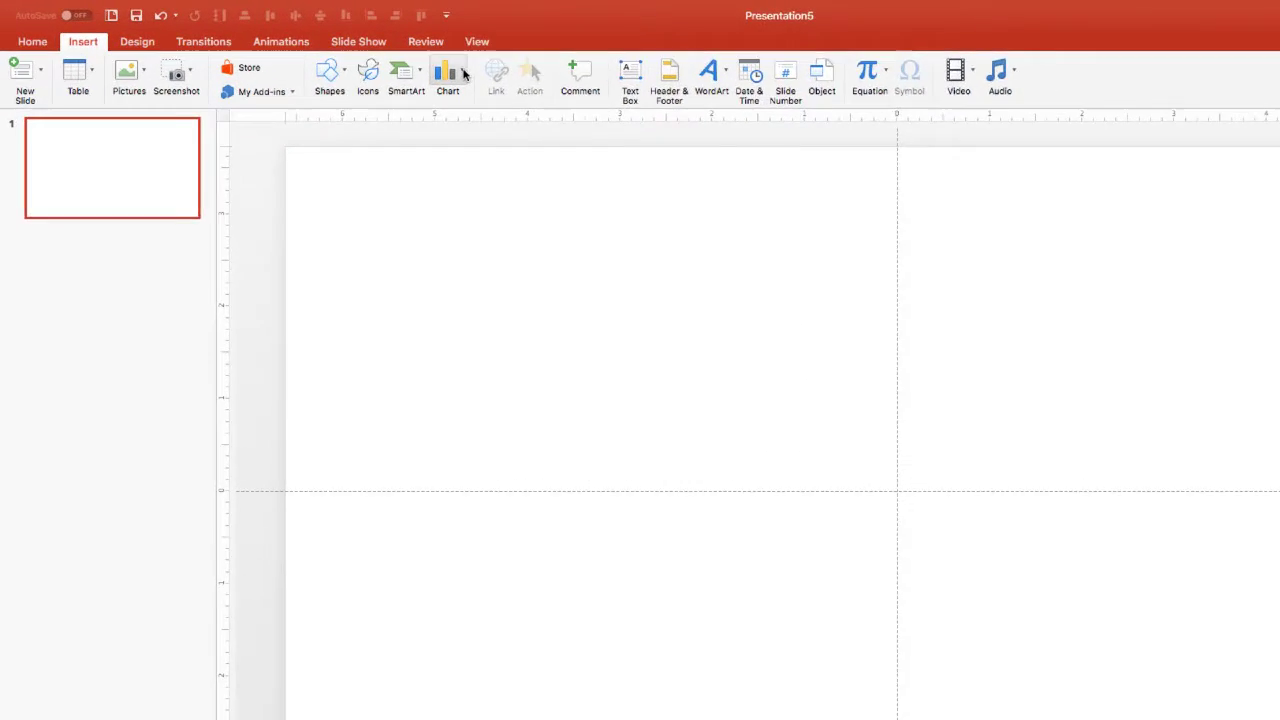
left_click(381, 60)
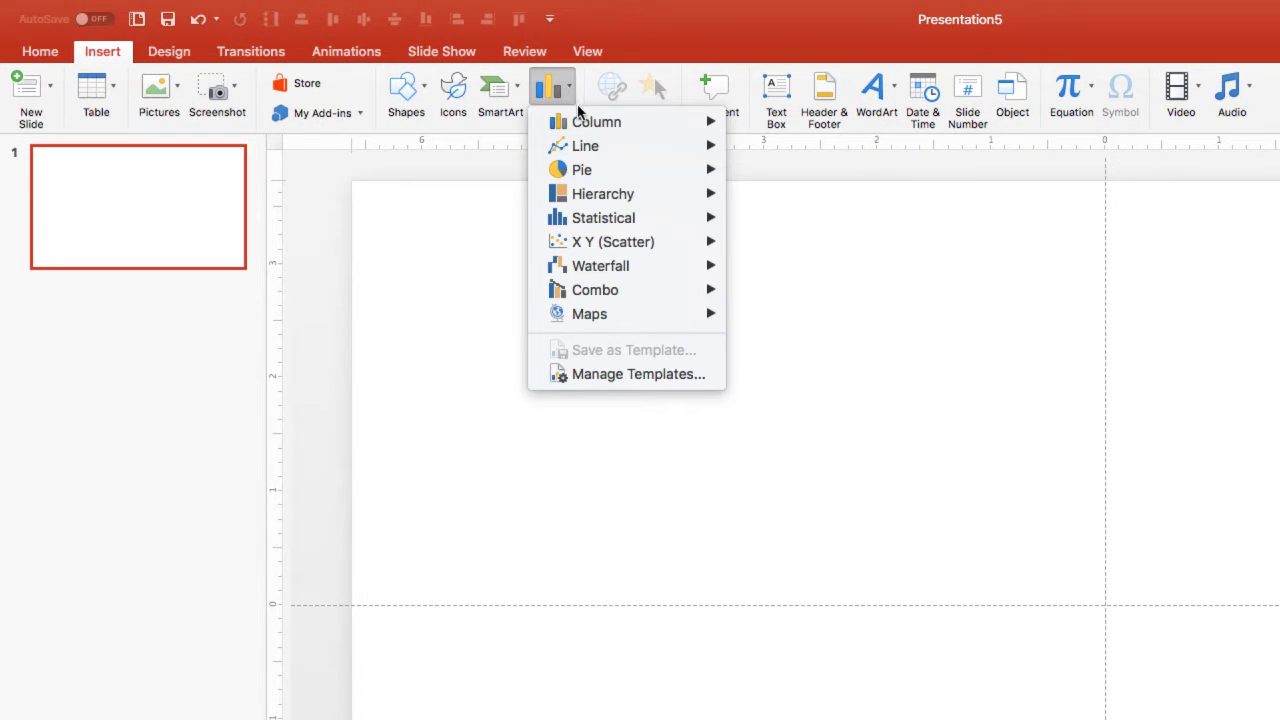
mouse_move(594, 124)
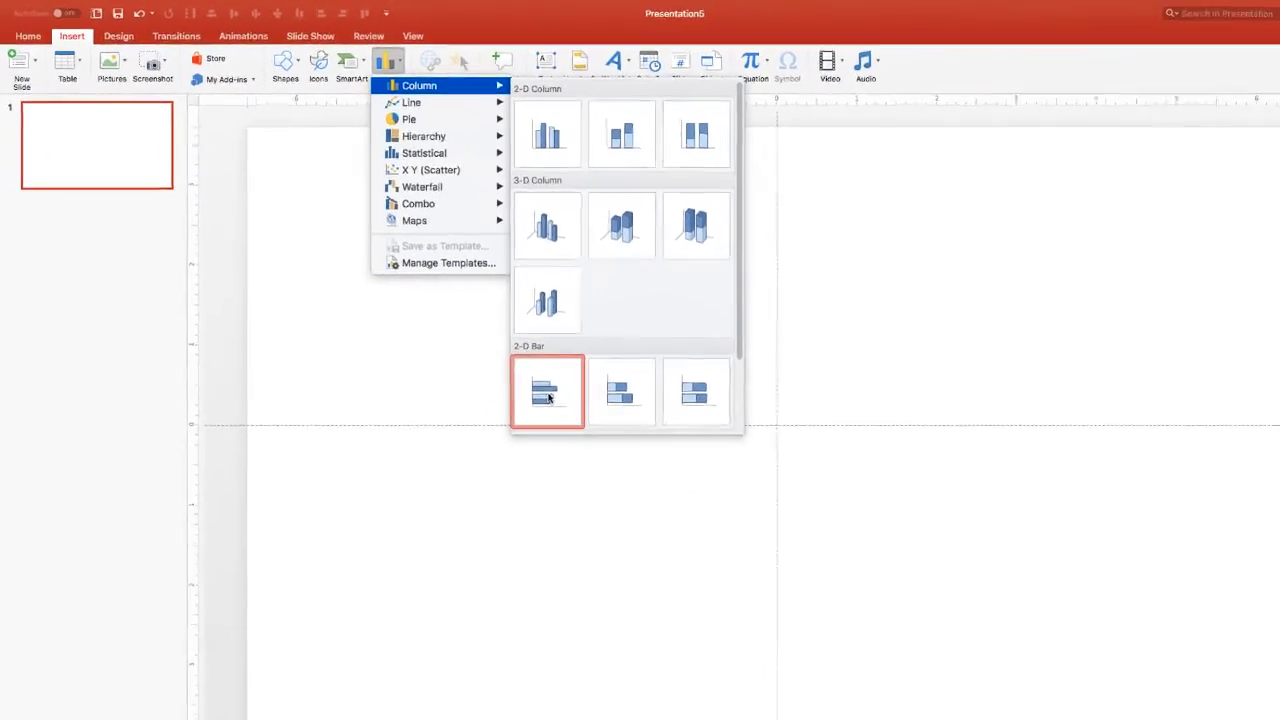
left_click(782, 566)
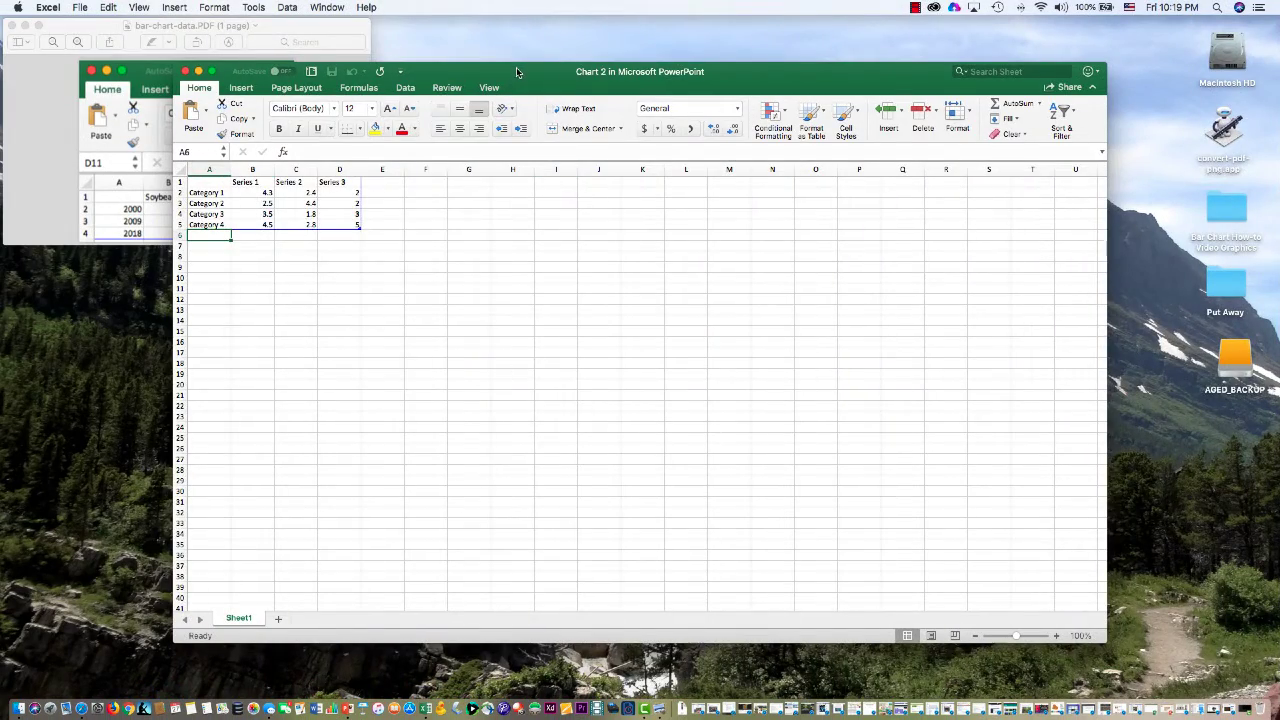
left_click_drag(516, 67, 687, 23)
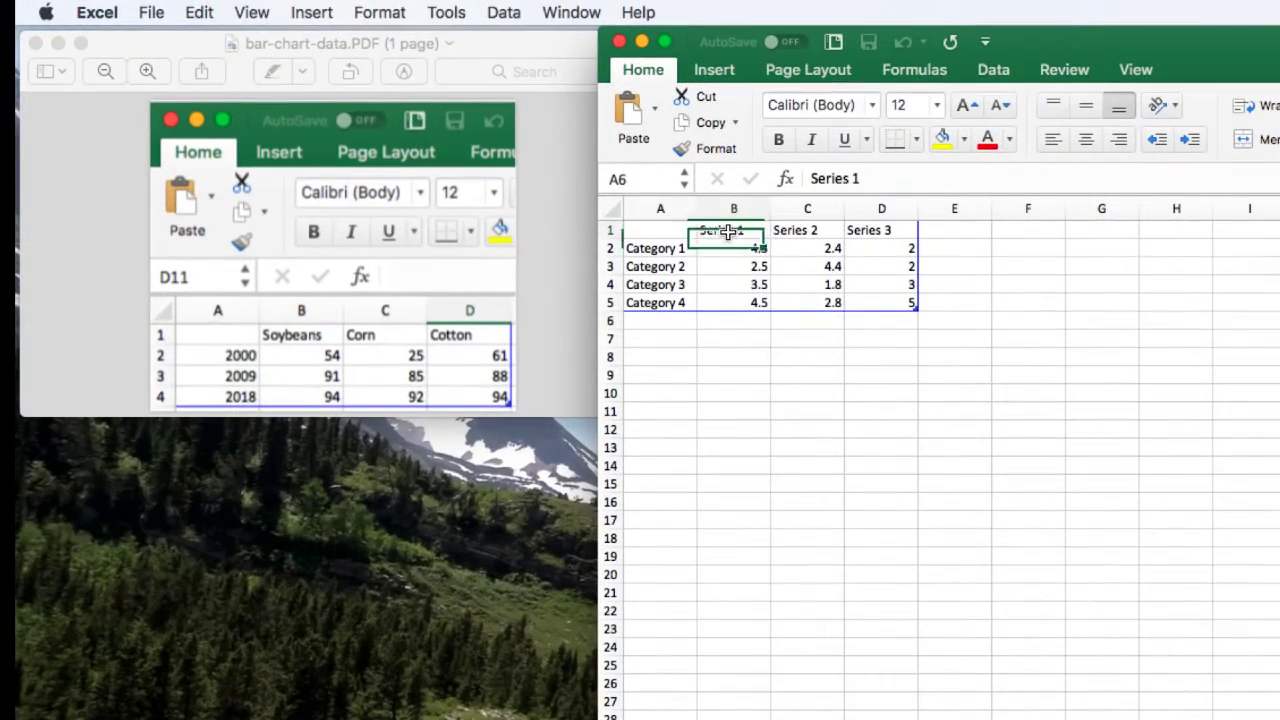
- Rename the three series headers in cells B1 to D1 as Soybeans, Corn and Cotton
left_click(419, 136)
left_click_drag(876, 178, 706, 150)
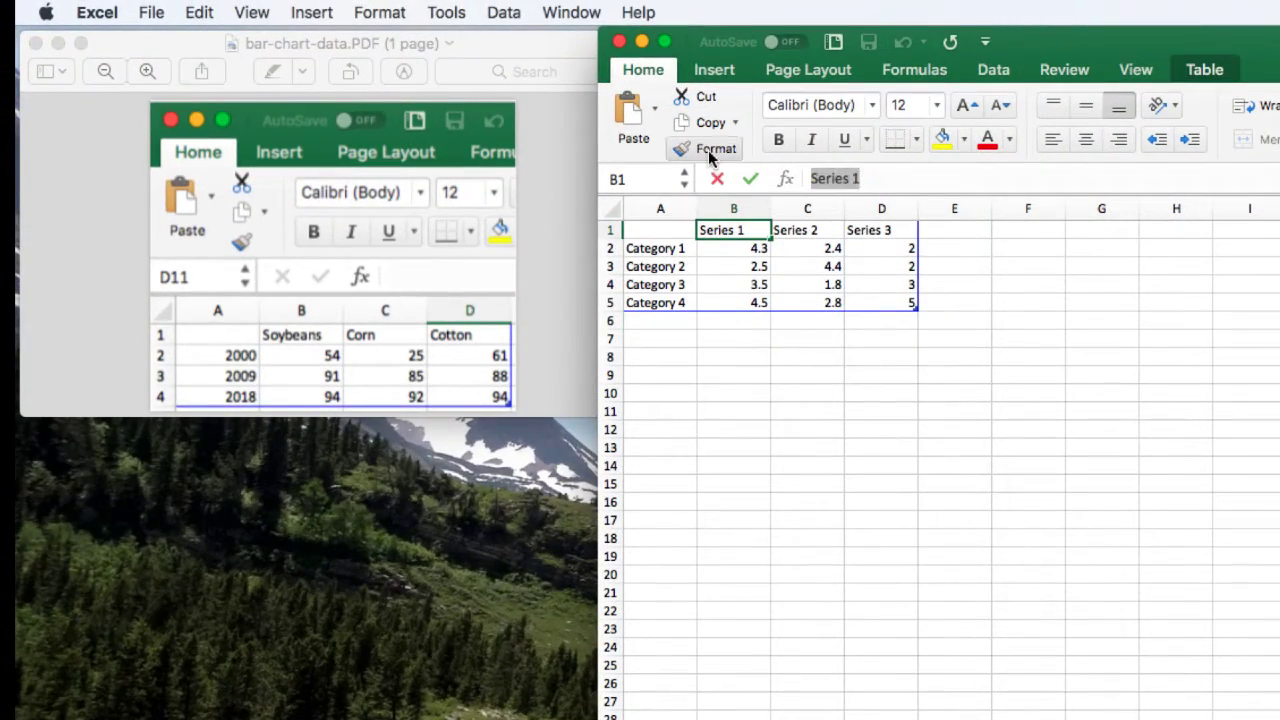
type("Soy")
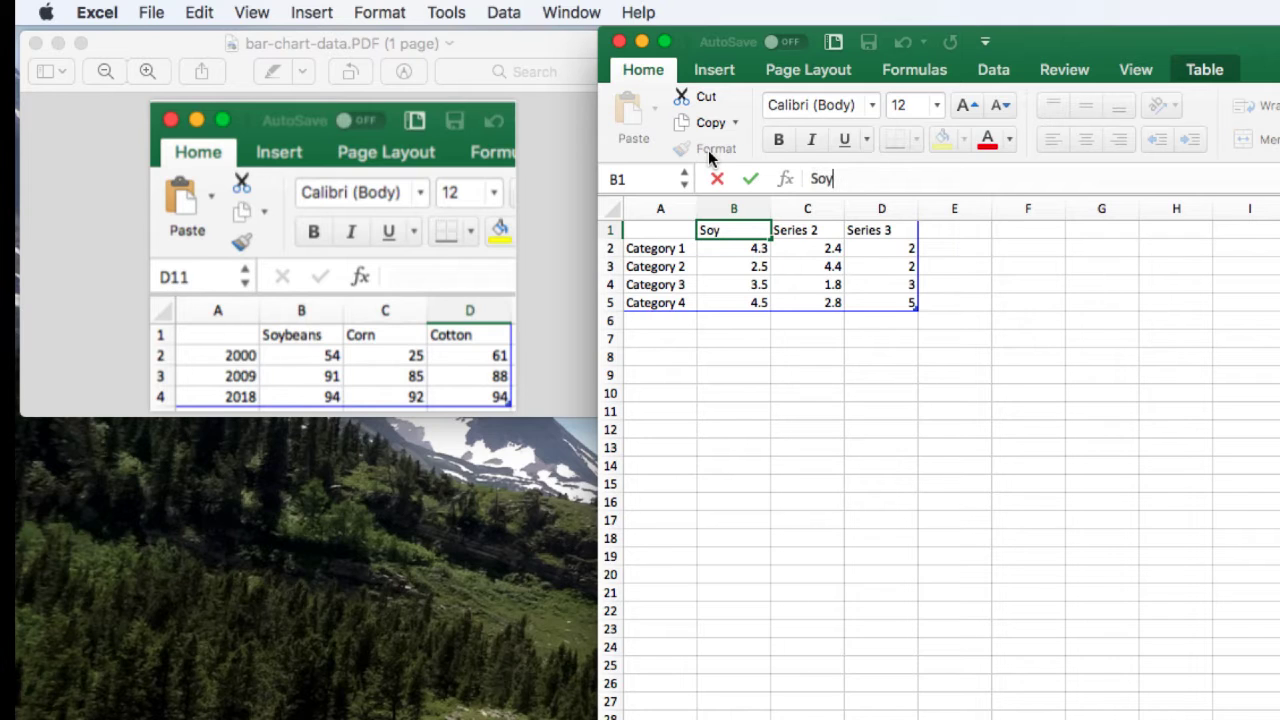
type("beans")
key("Tab")
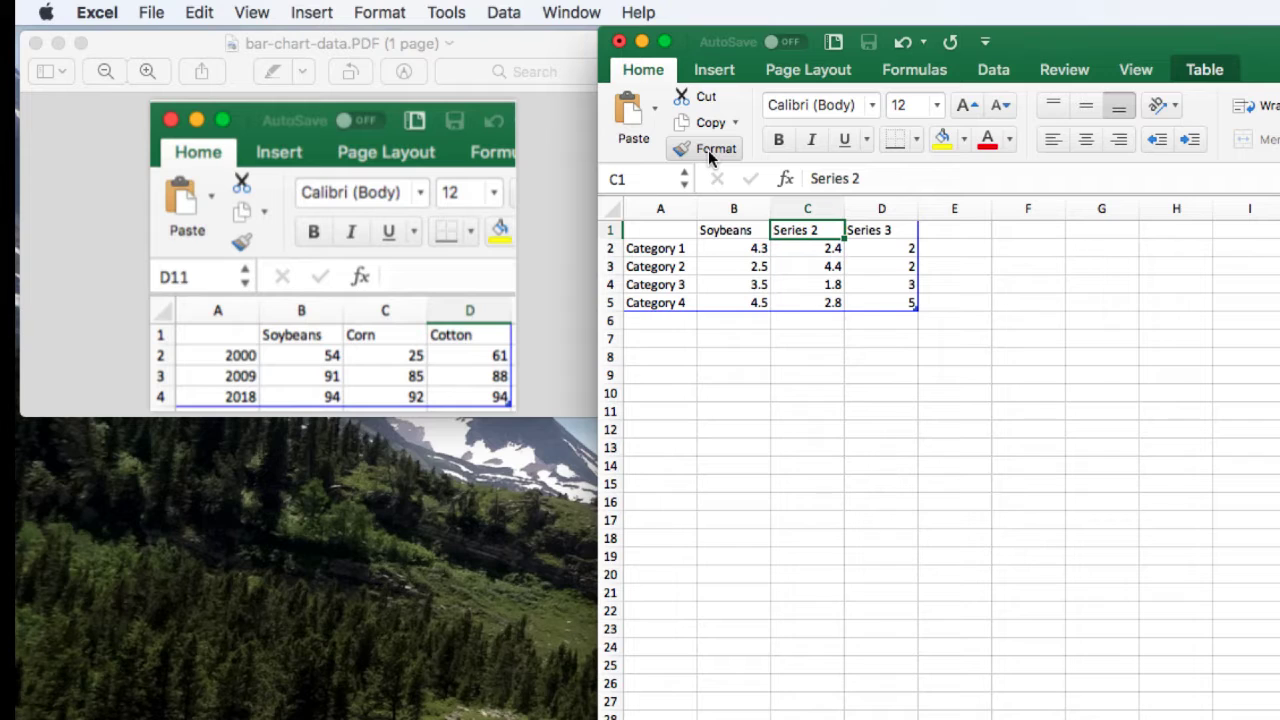
type("Corn")
key("Tab")
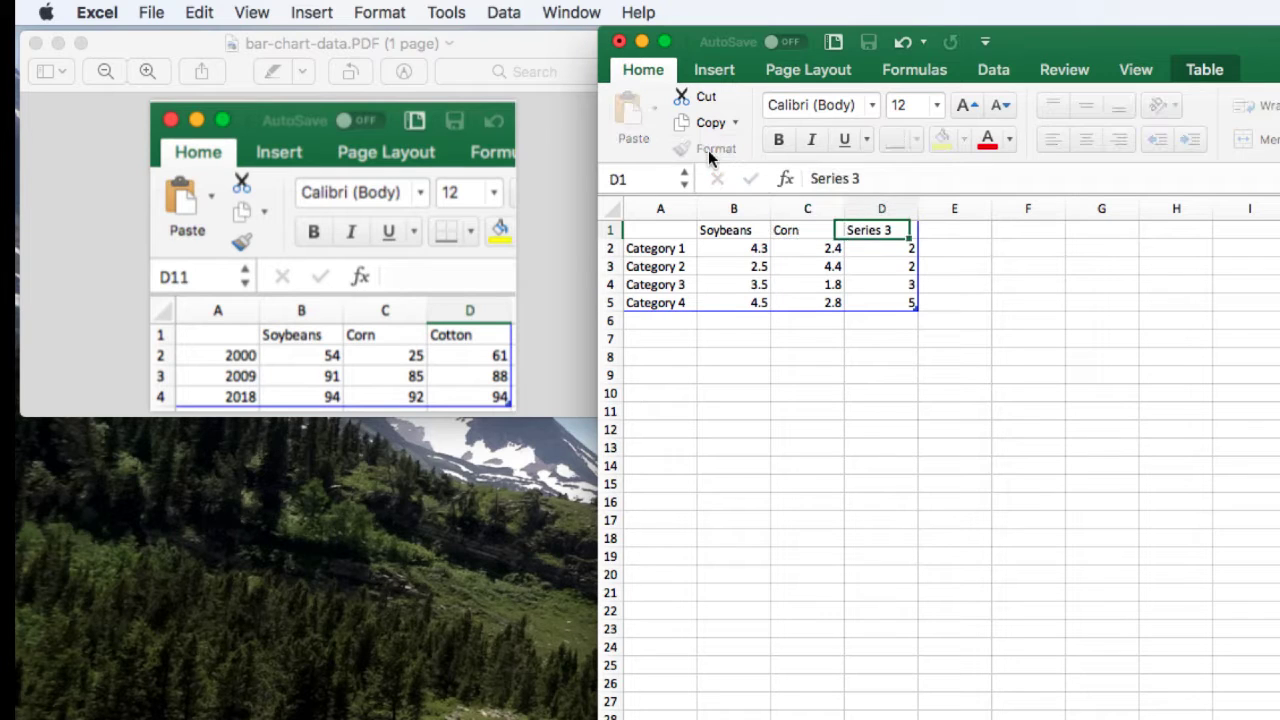
type("Cotton")
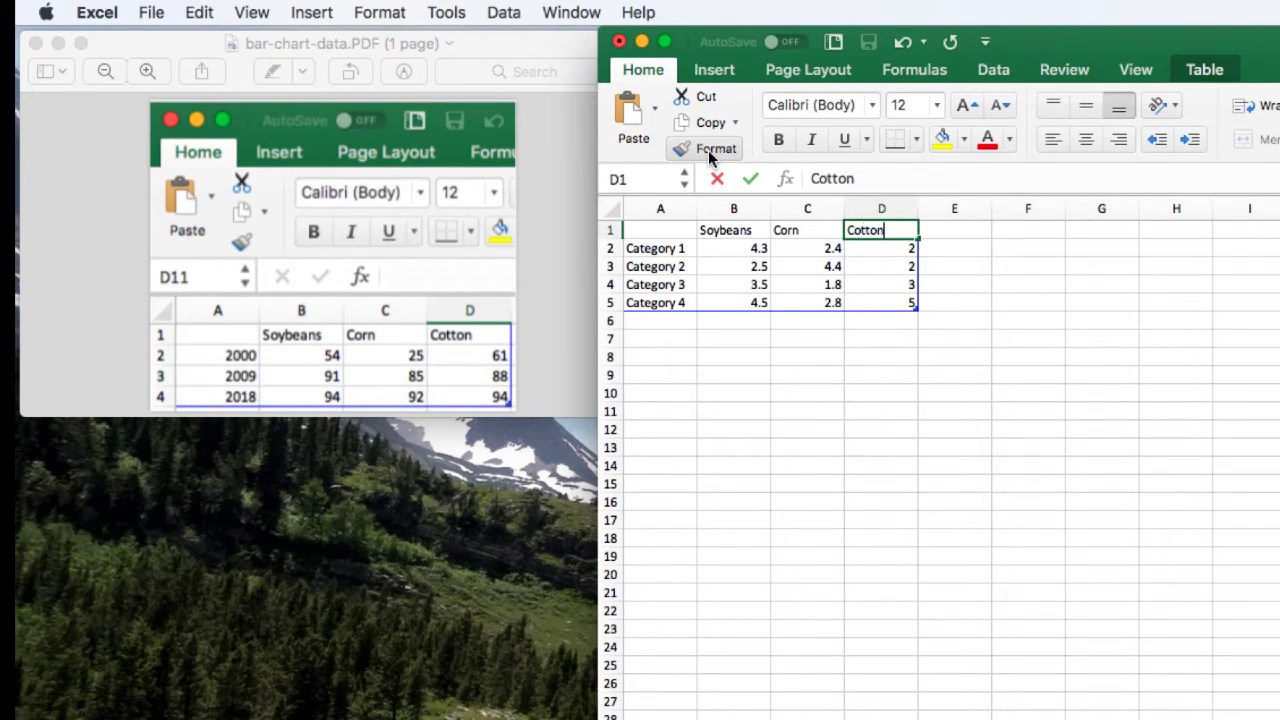
key("Tab")
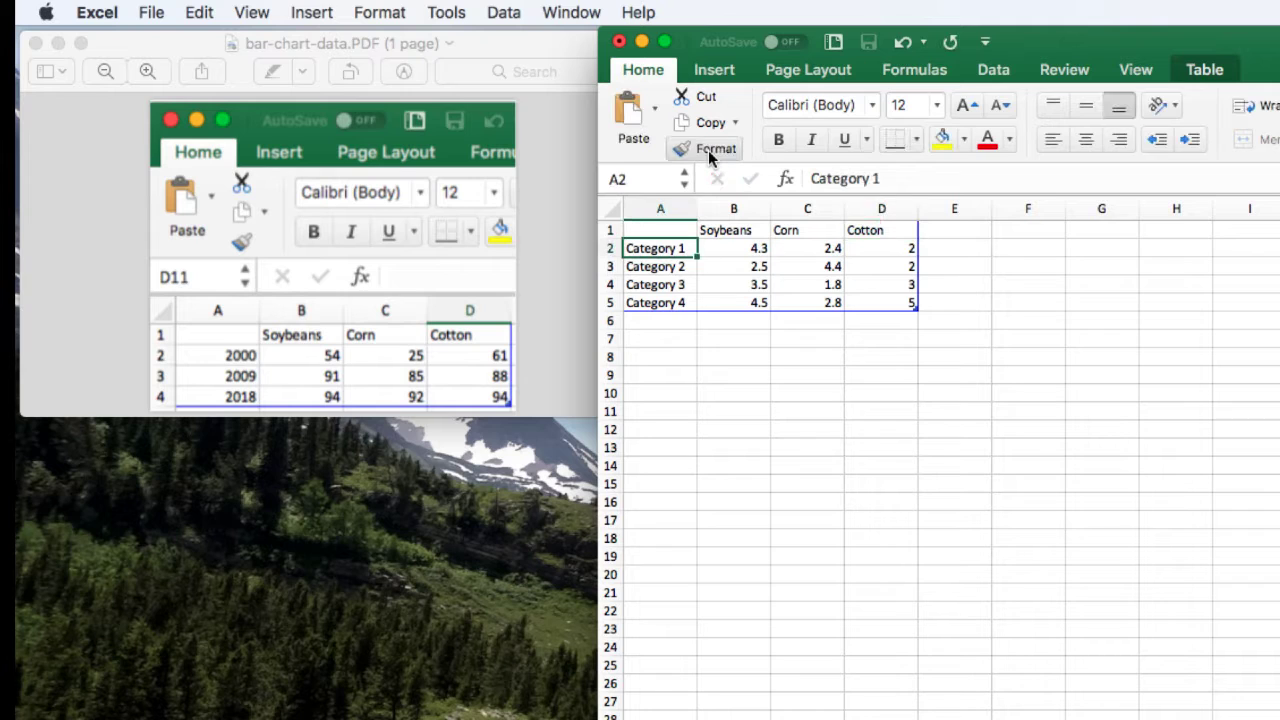
- Fill row 2 of the chart data with category 2000 and the values 54, 25 and 61
type("2000")
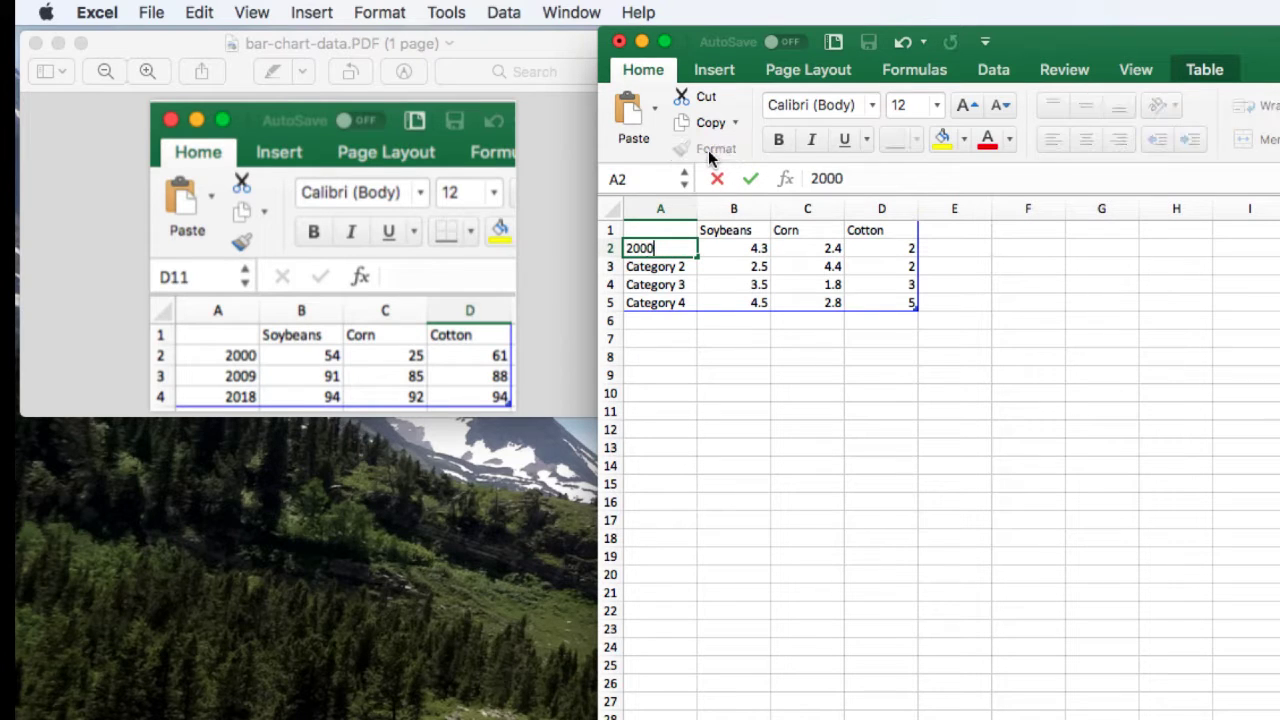
key("Tab")
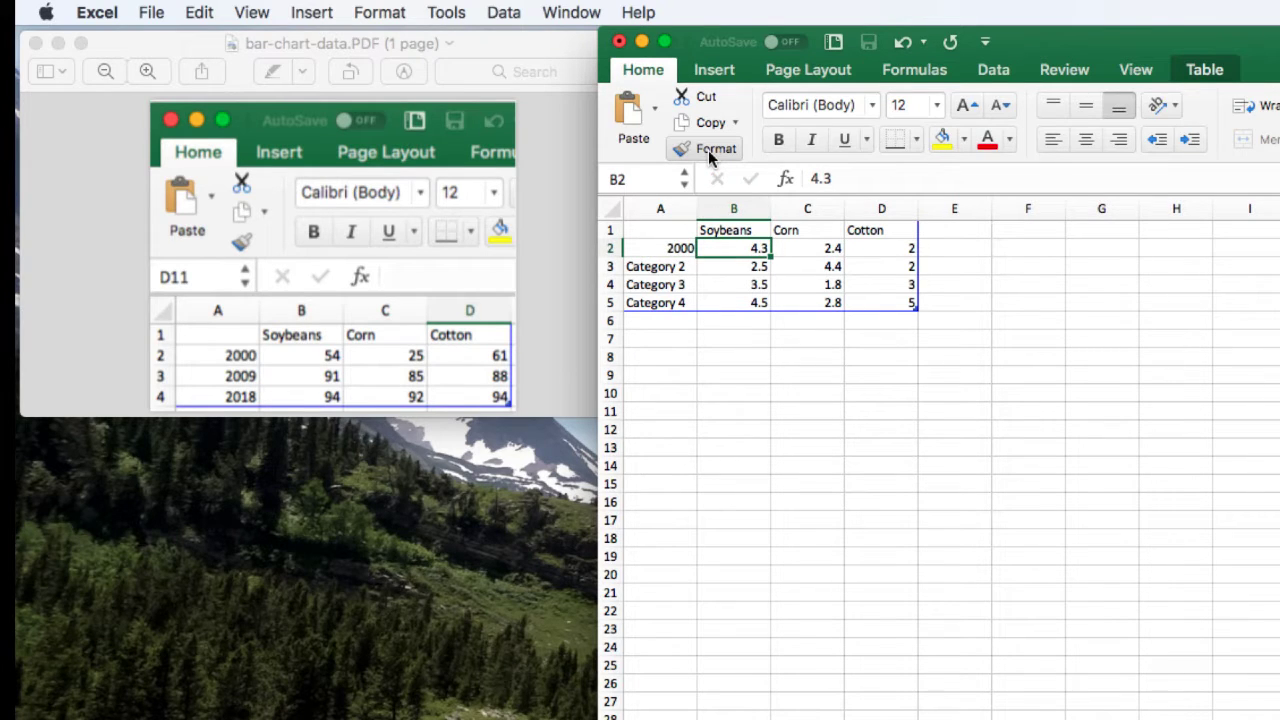
type("54")
key("Tab")
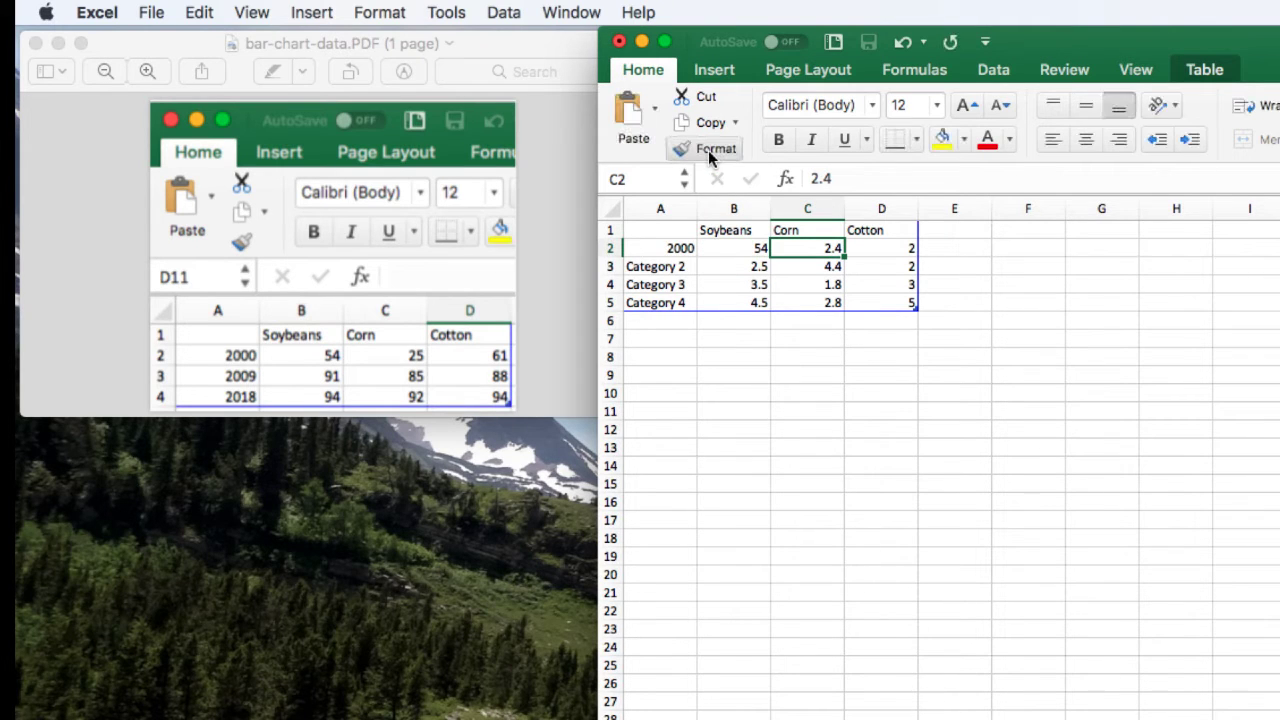
type("25")
key("Tab")
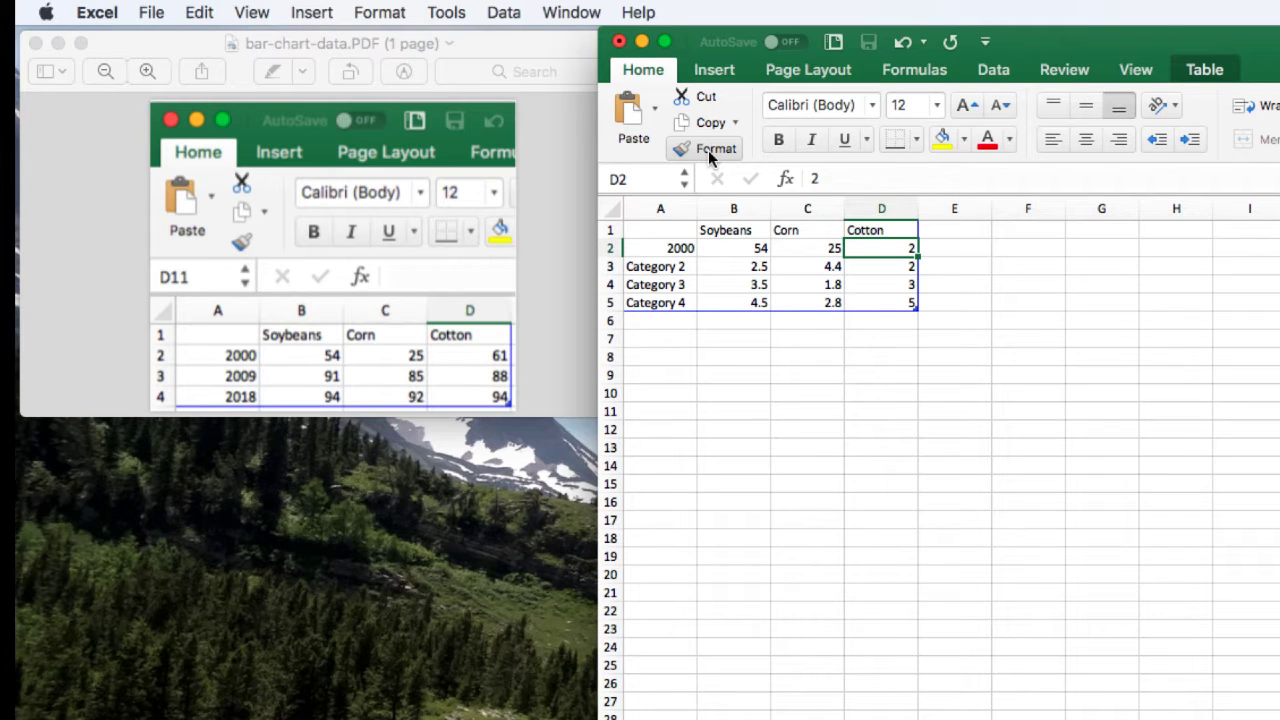
type("61")
key("Return")
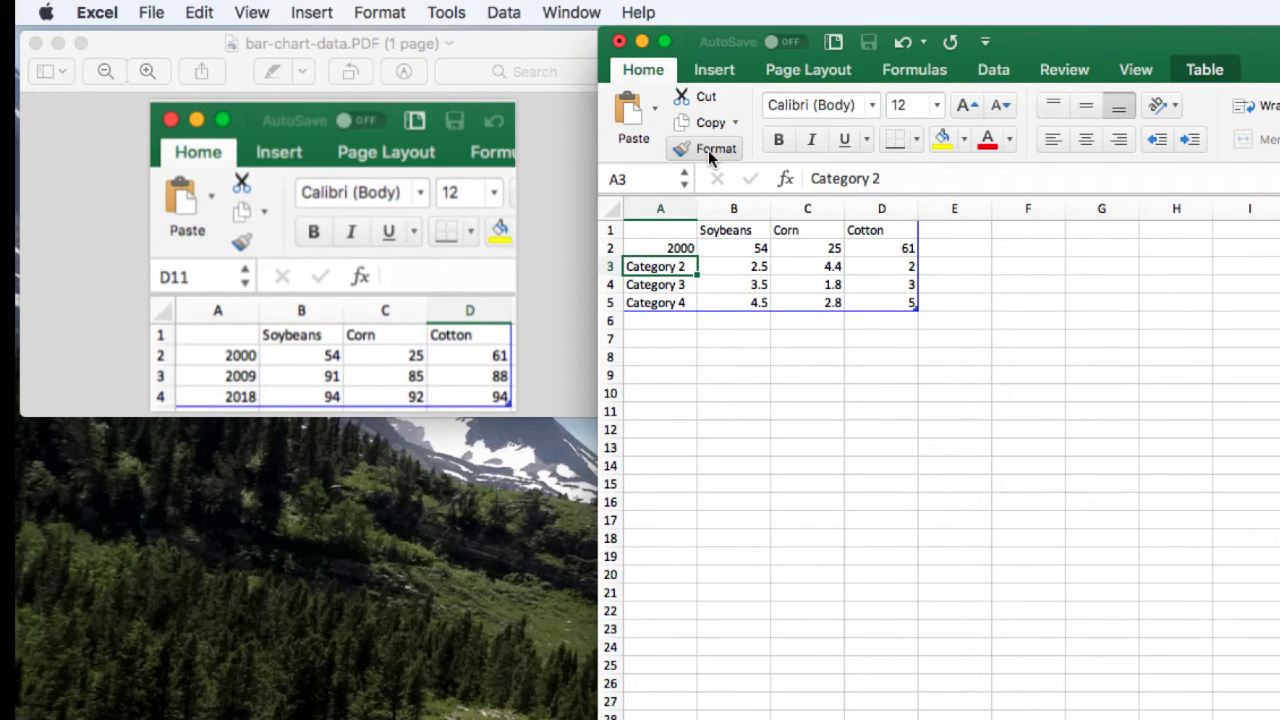
- Fill row 3 of the chart data with category 2009 and the values 91, 85 and 88
type("2009")
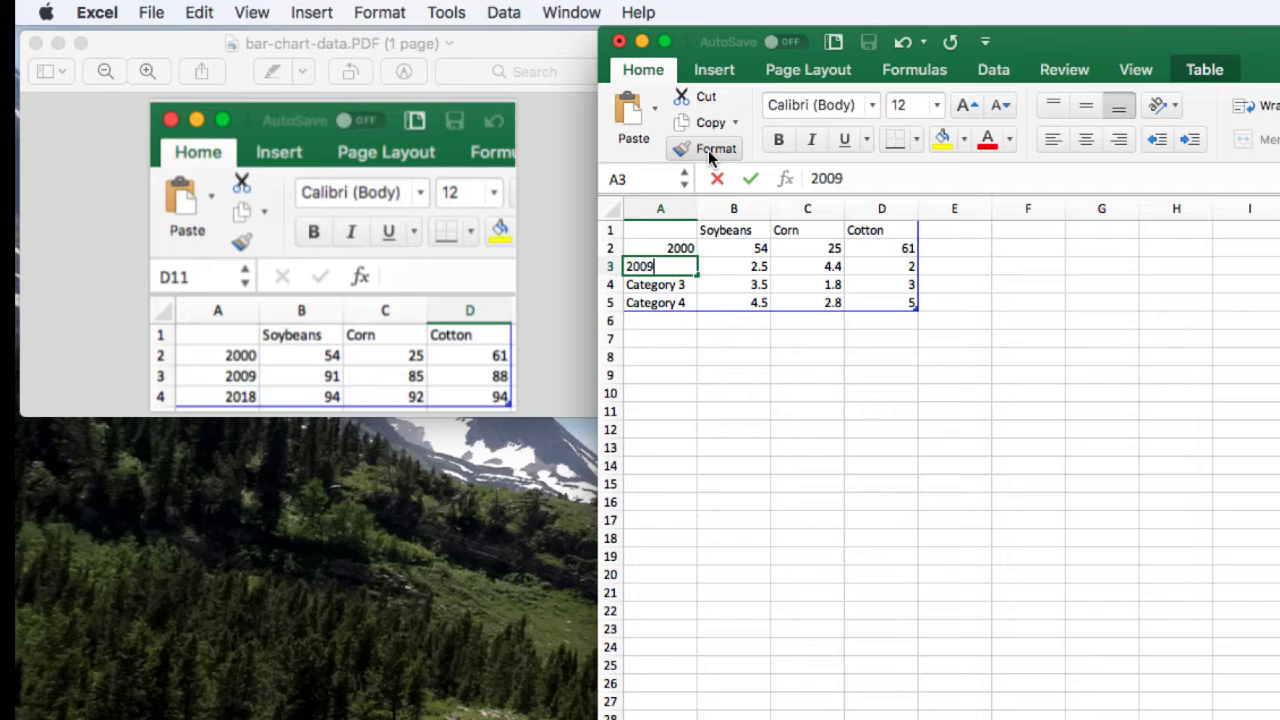
key("Tab")
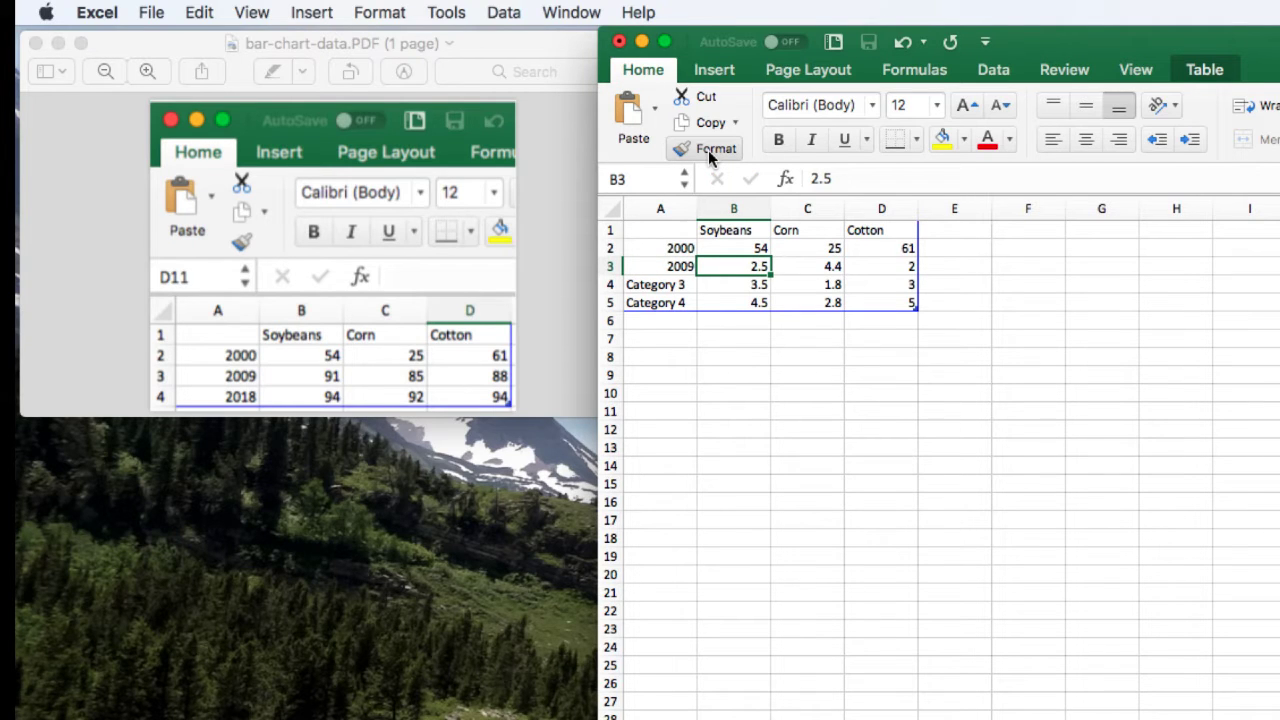
type("91")
key("Tab")
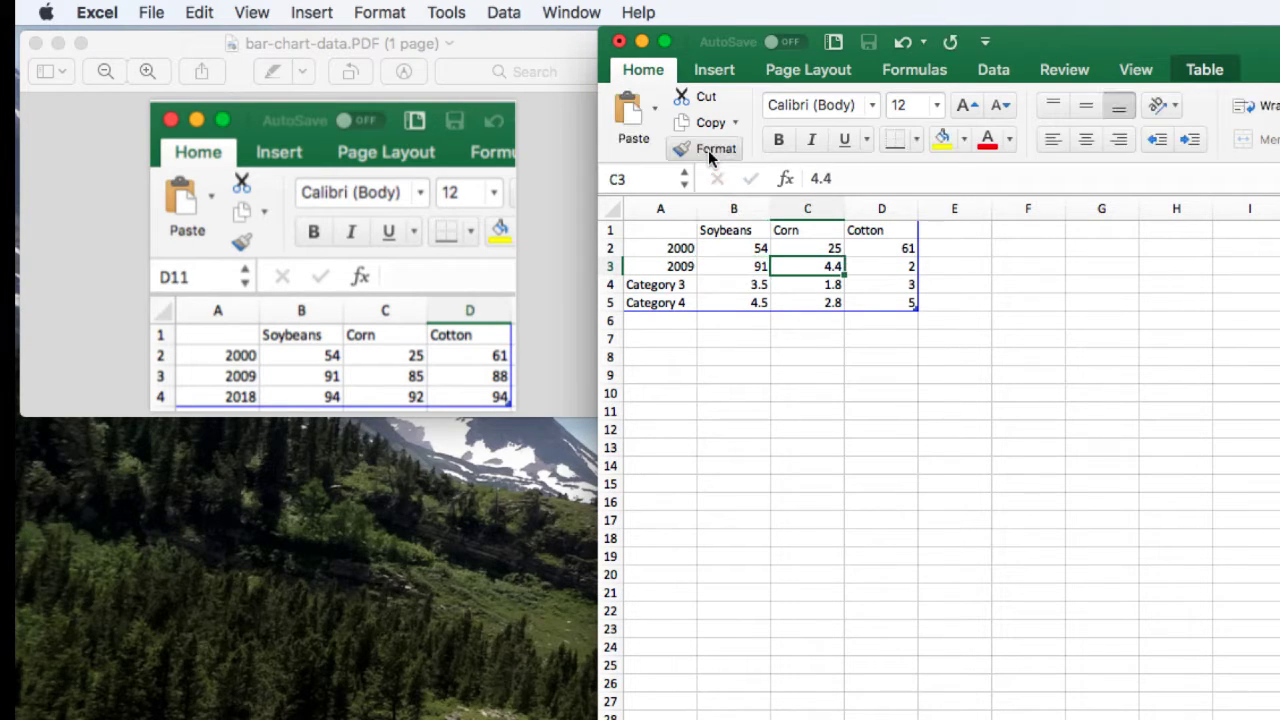
type("85")
key("Tab")
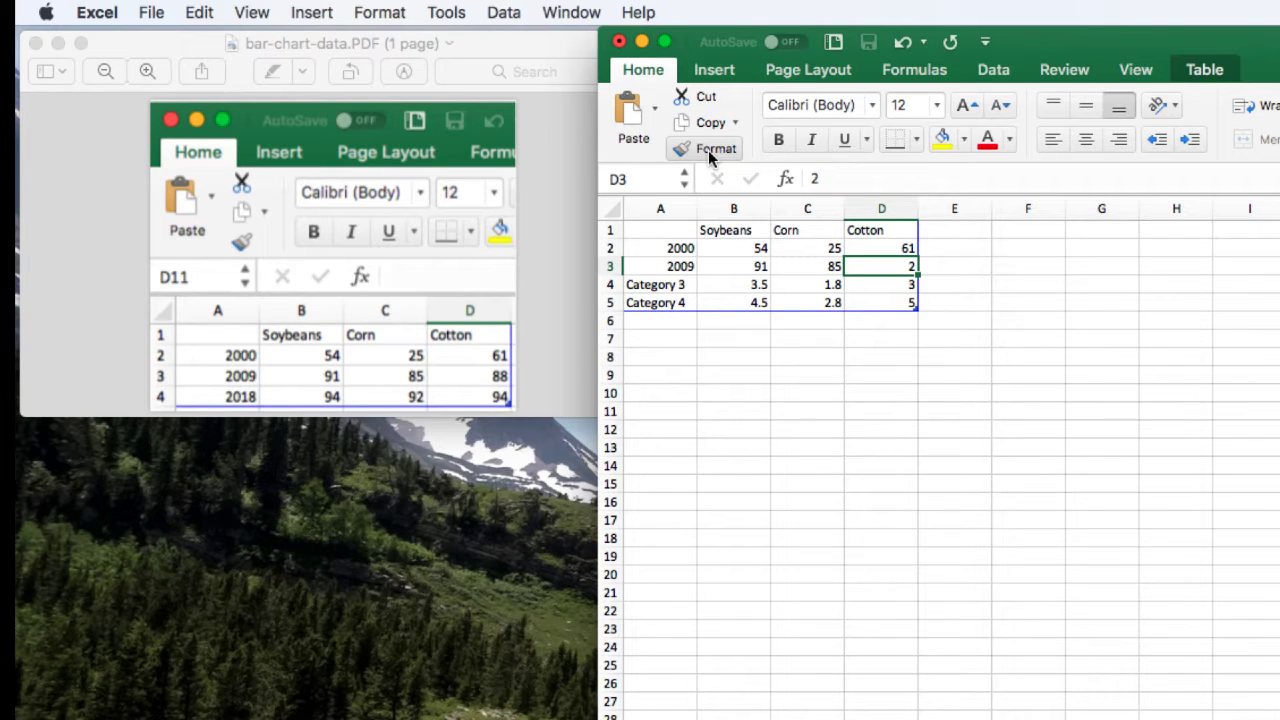
type("88")
key("Return")
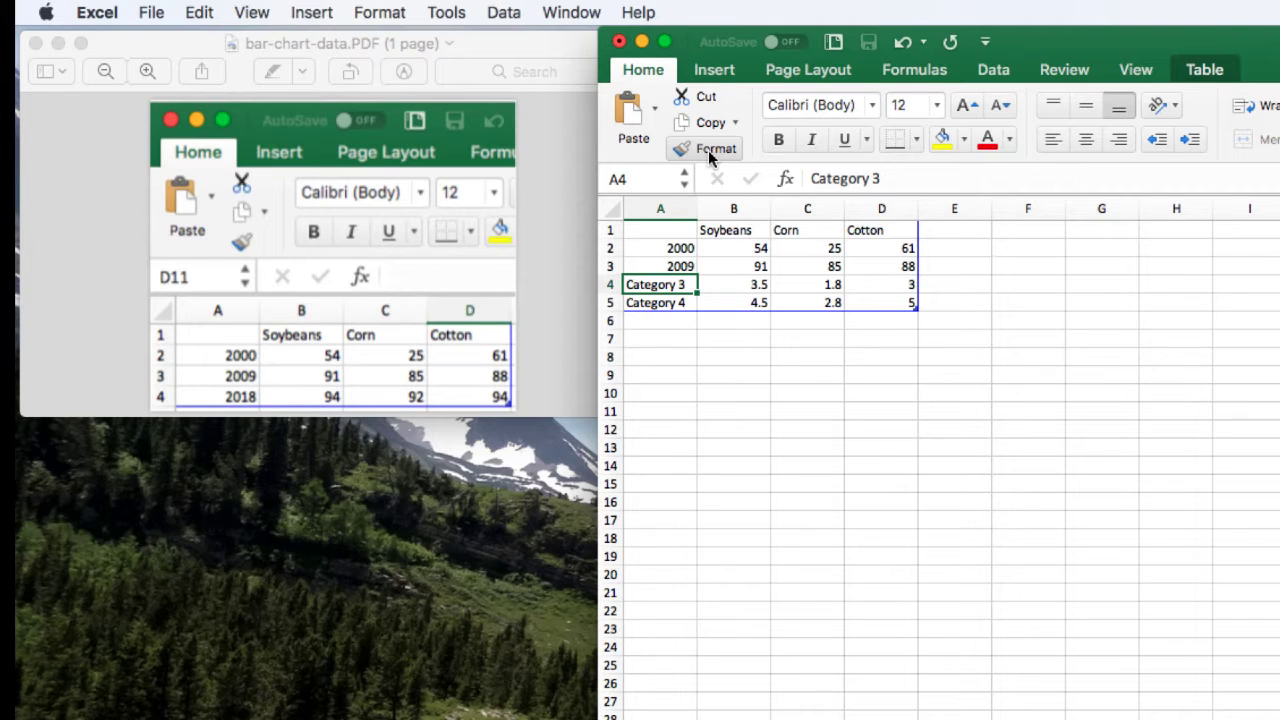
- Fill row 4 of the chart data with category 2018 and the values 94, 92 and 94
type("2018")
key("Tab")
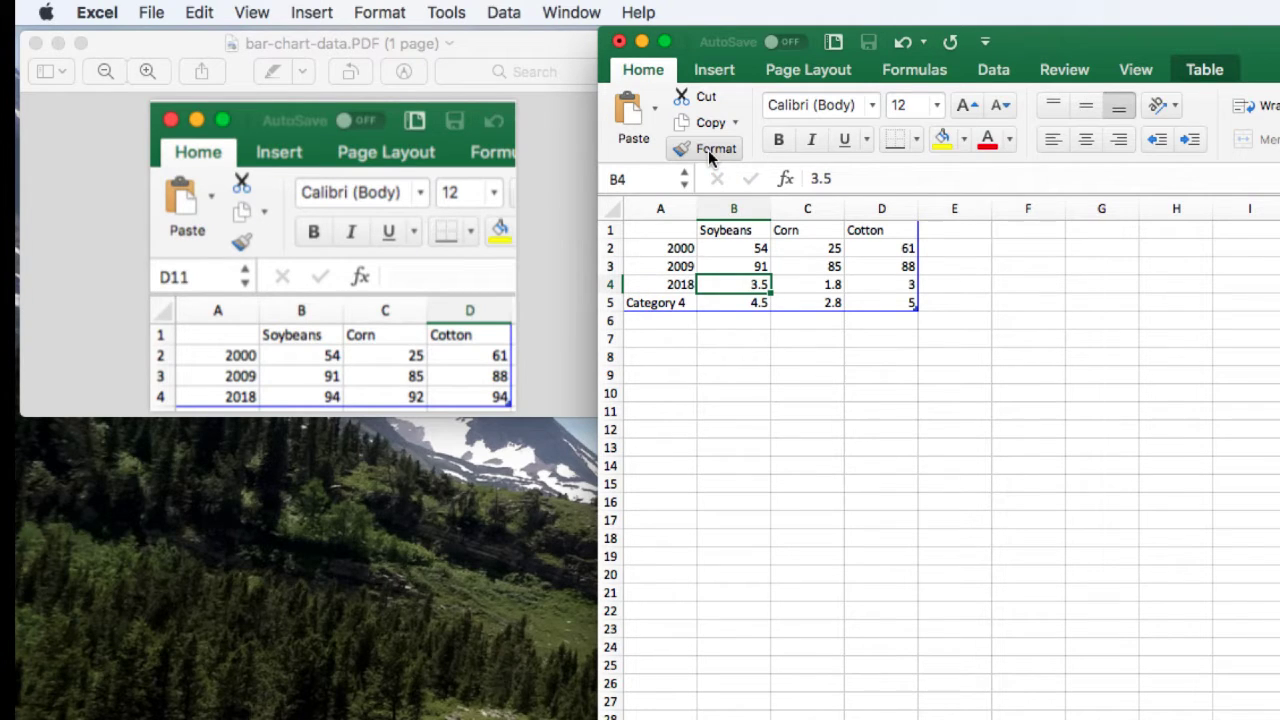
type("94")
key("Tab")
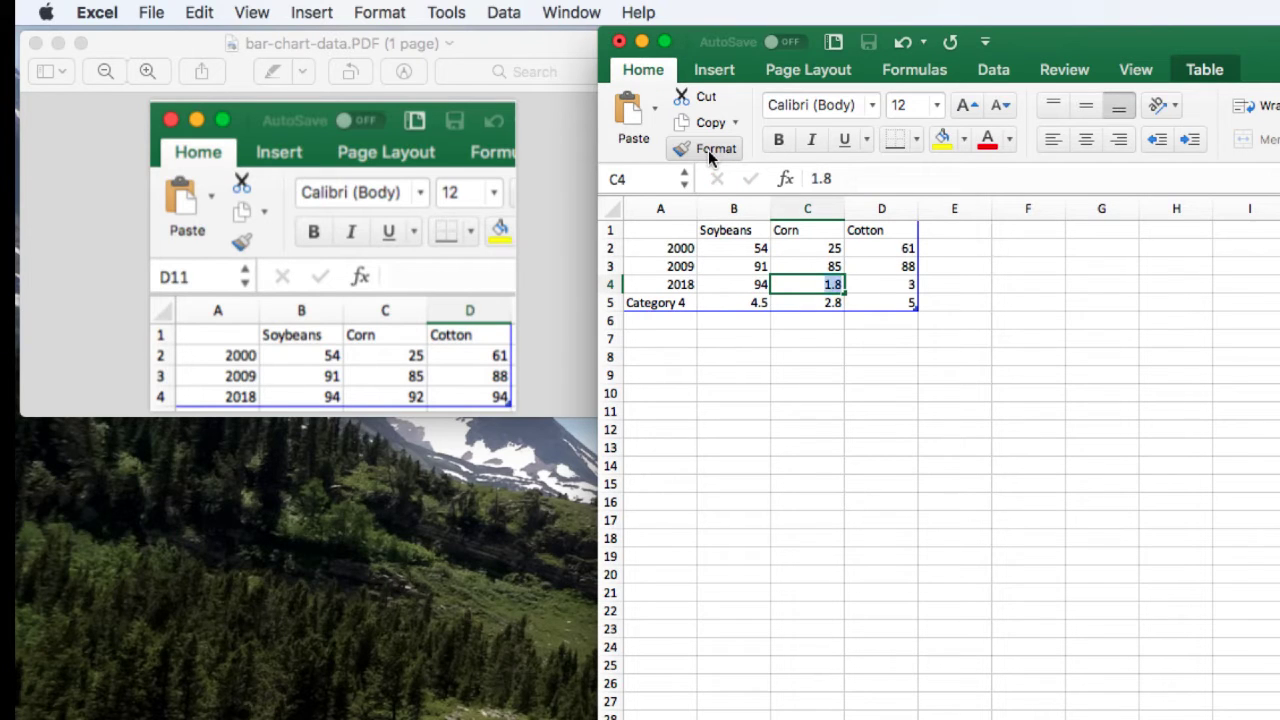
type("92")
key("Tab")
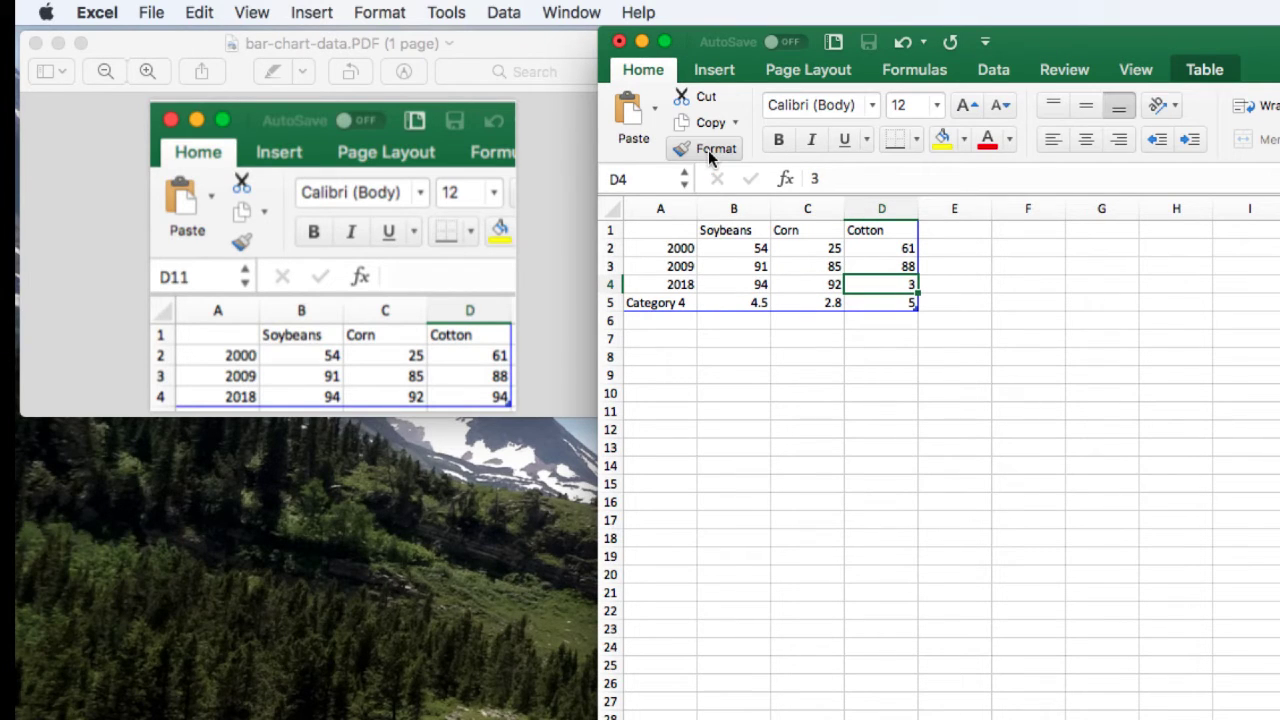
type("94")
key("Return")
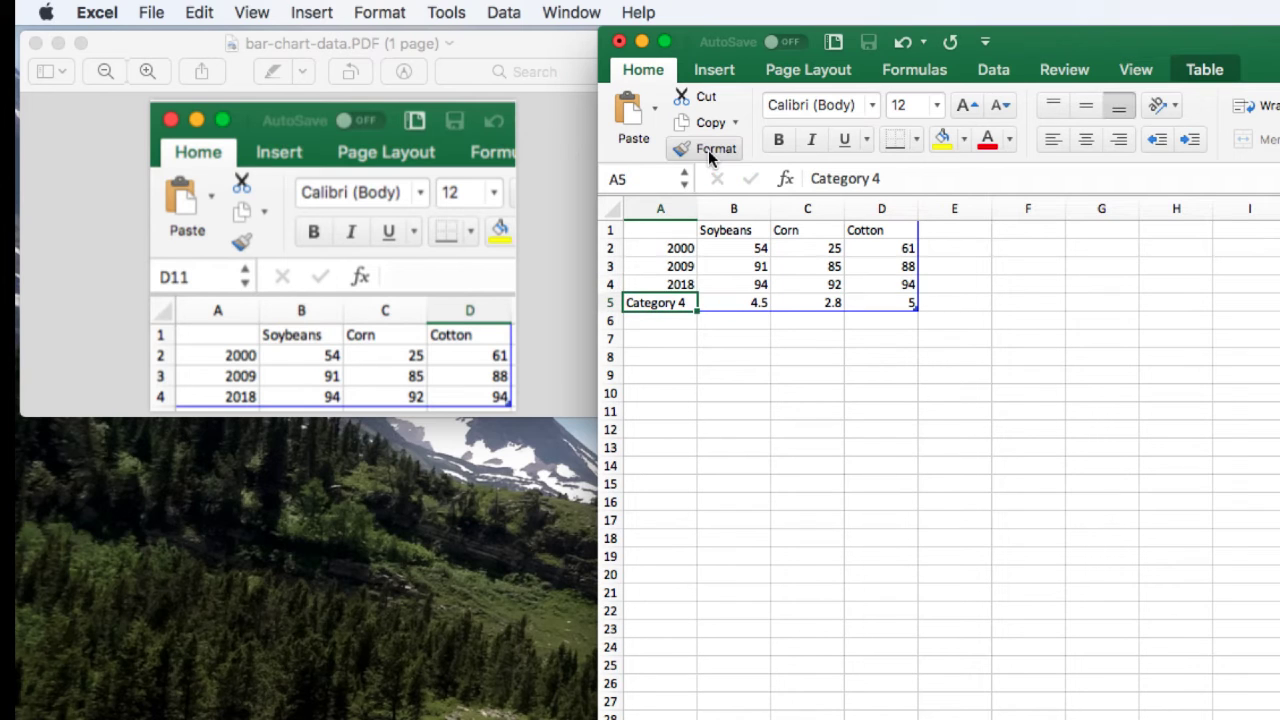
- Delete the unused Category 4 row from the chart data and return to the chart in PowerPoint
left_click(610, 302)
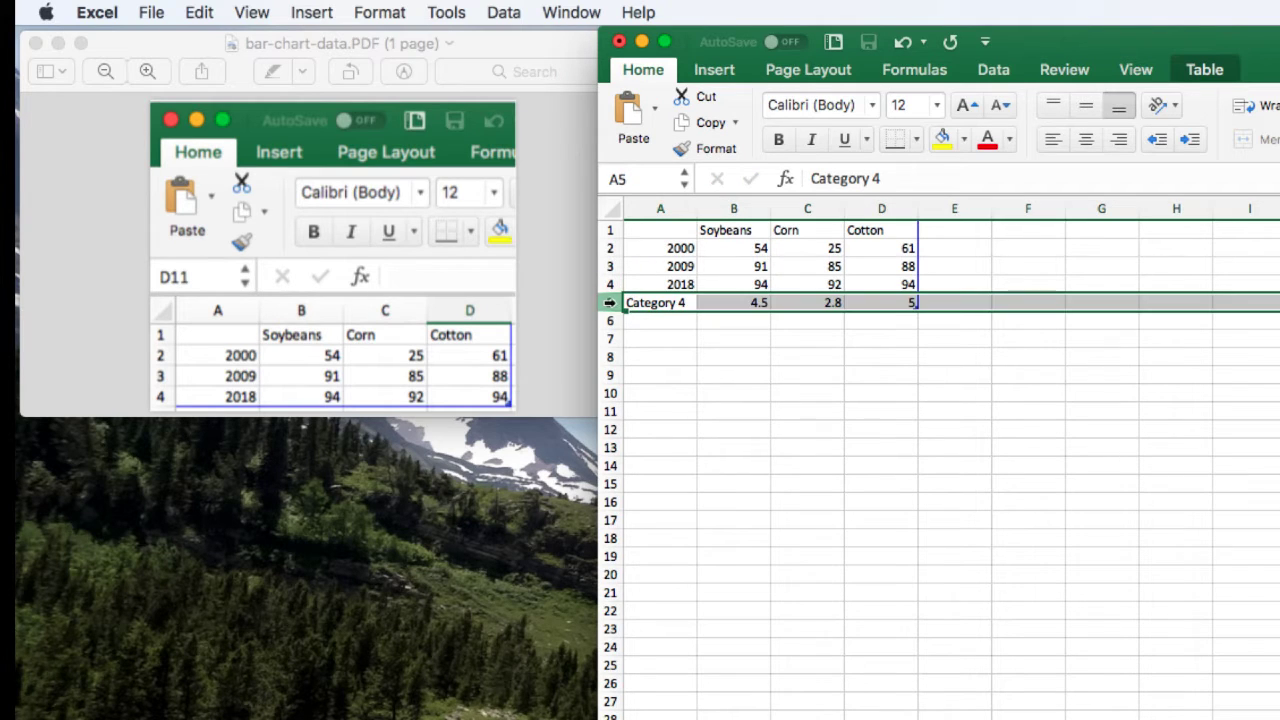
right_click(611, 302)
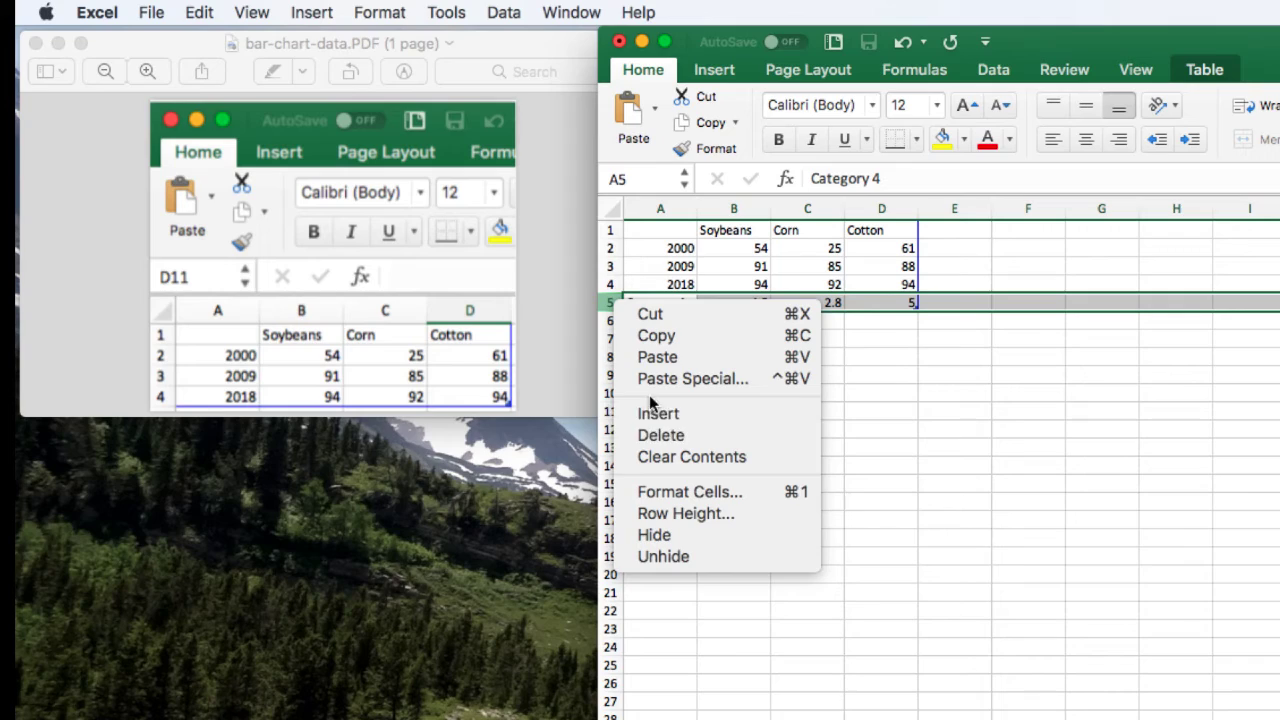
left_click(665, 435)
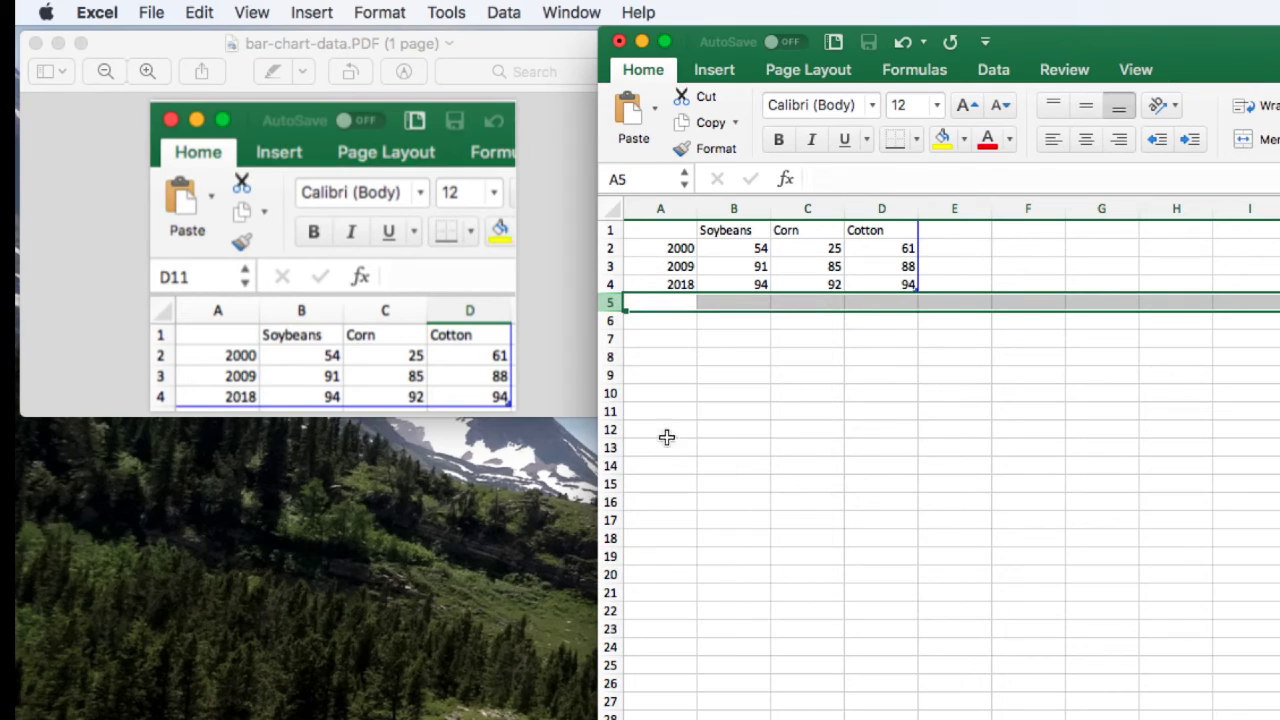
left_click(752, 352)
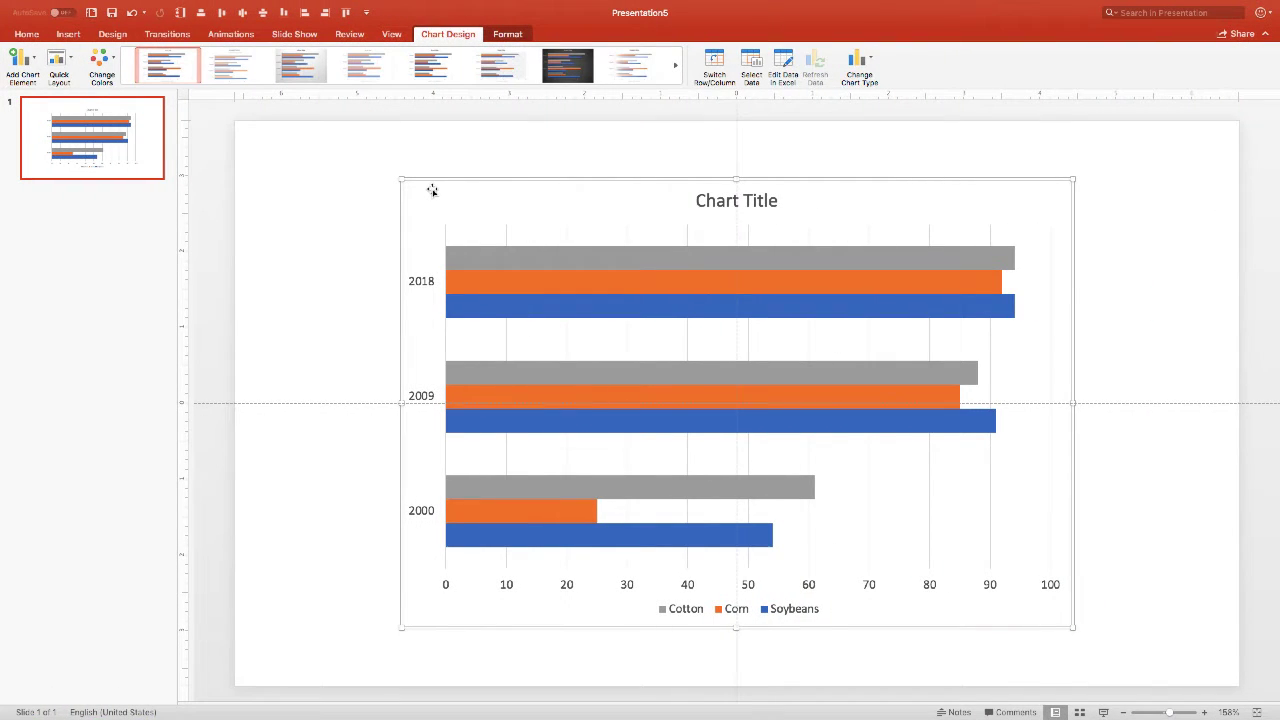
- Fill the Cotton series with the picture Cotton_seeds.jpg through the formatting of its legend entry
left_click(507, 262)
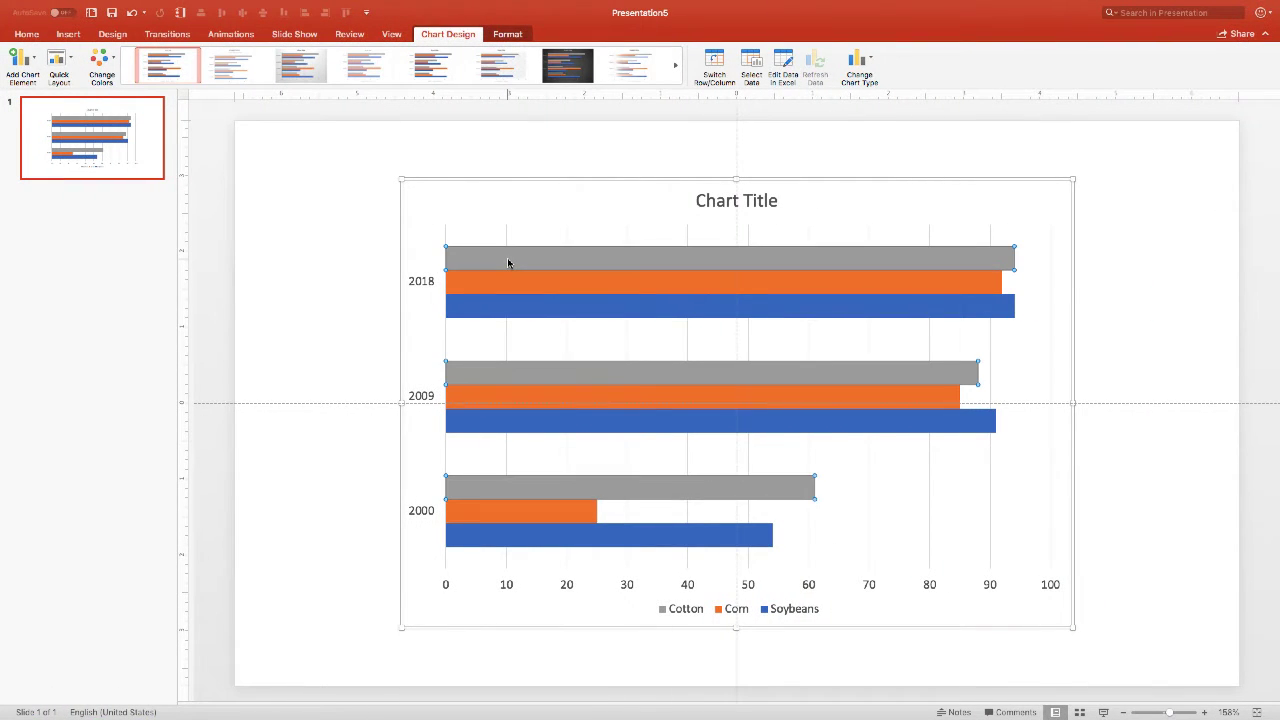
mouse_move(507, 262)
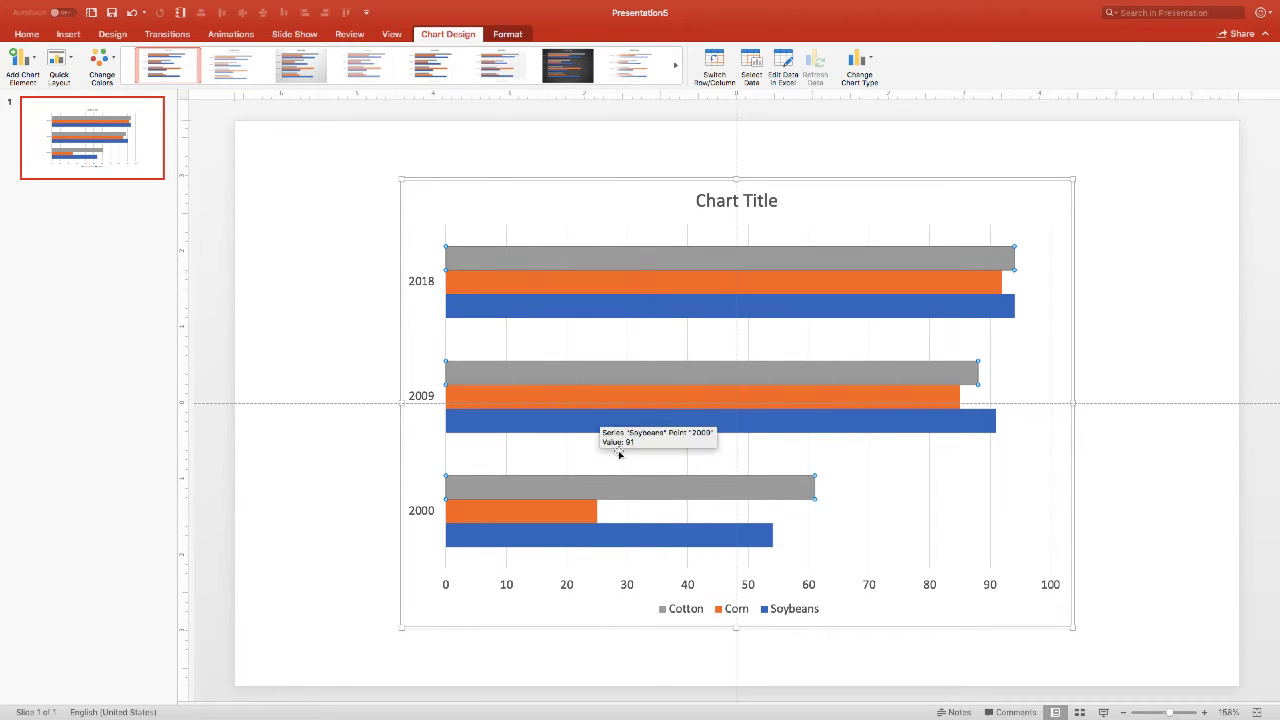
left_click(670, 613)
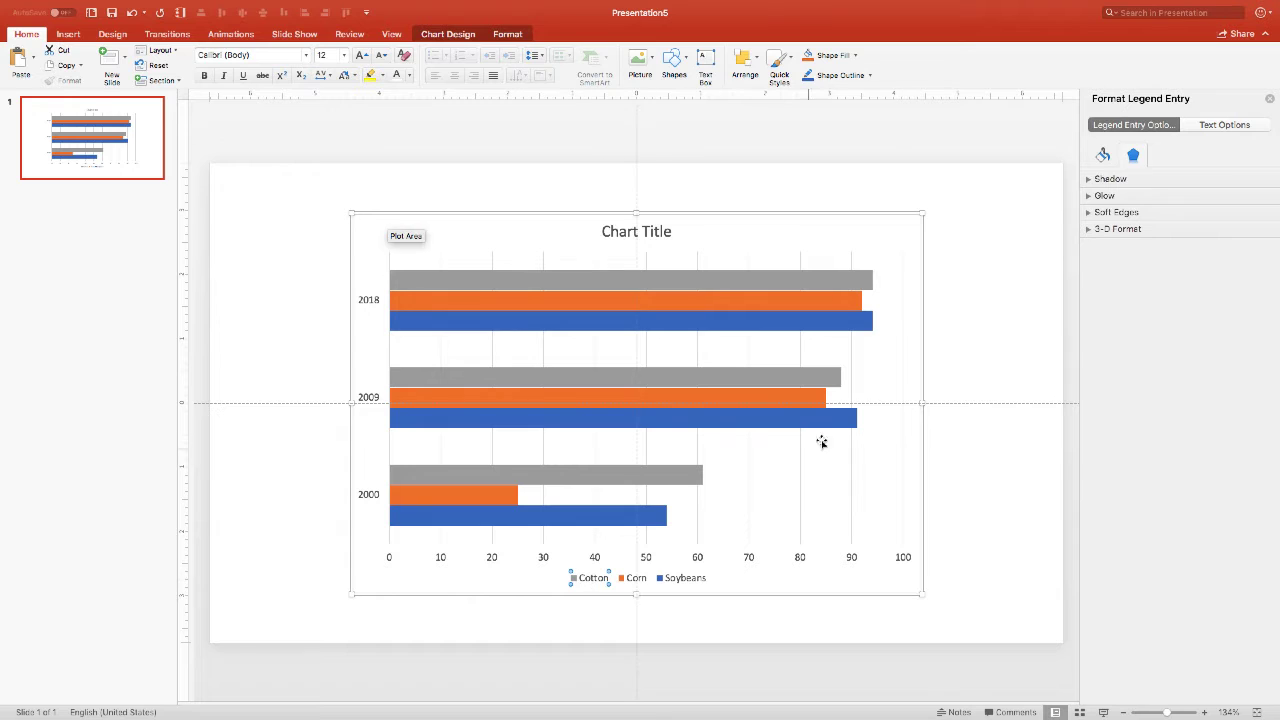
left_click(1103, 156)
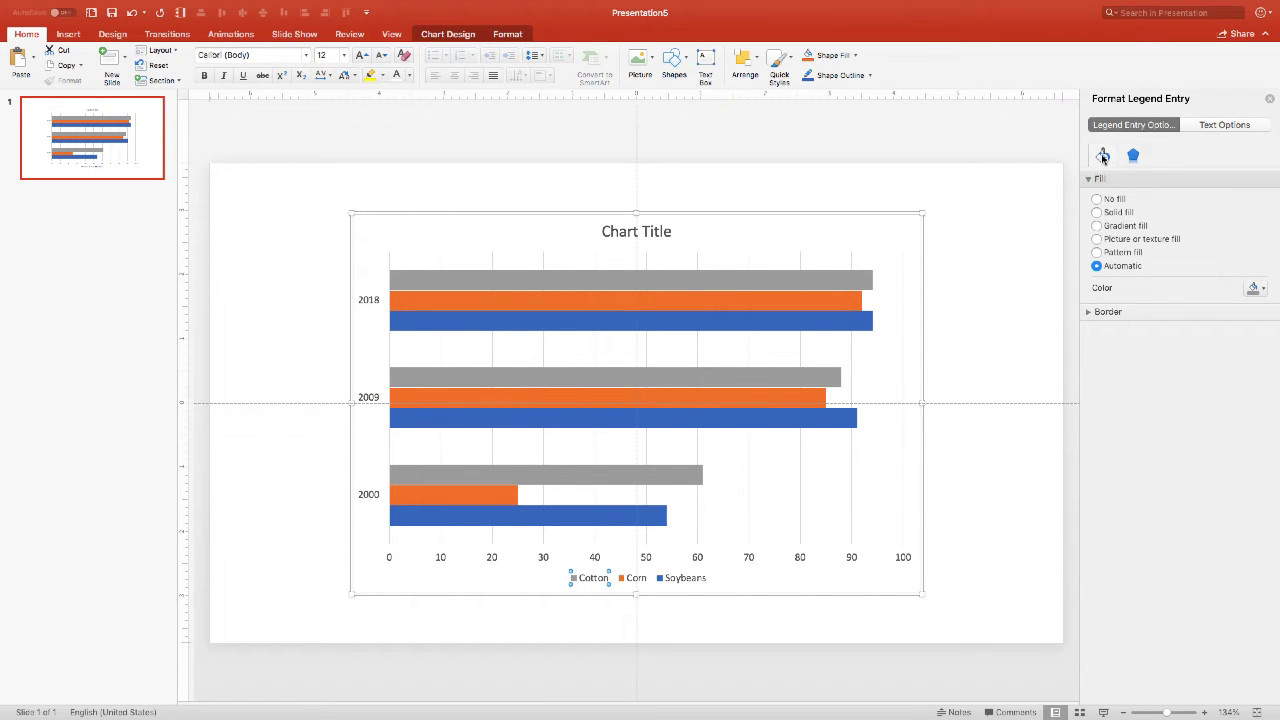
left_click(1097, 240)
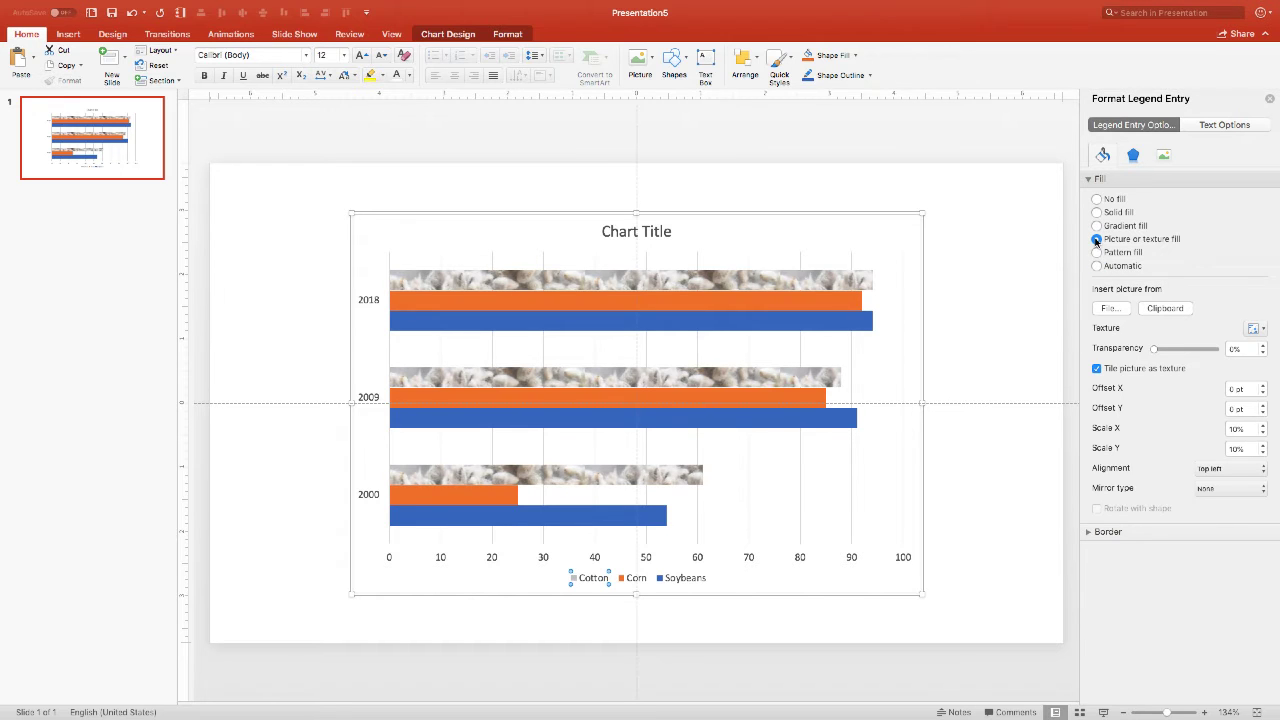
left_click(1108, 309)
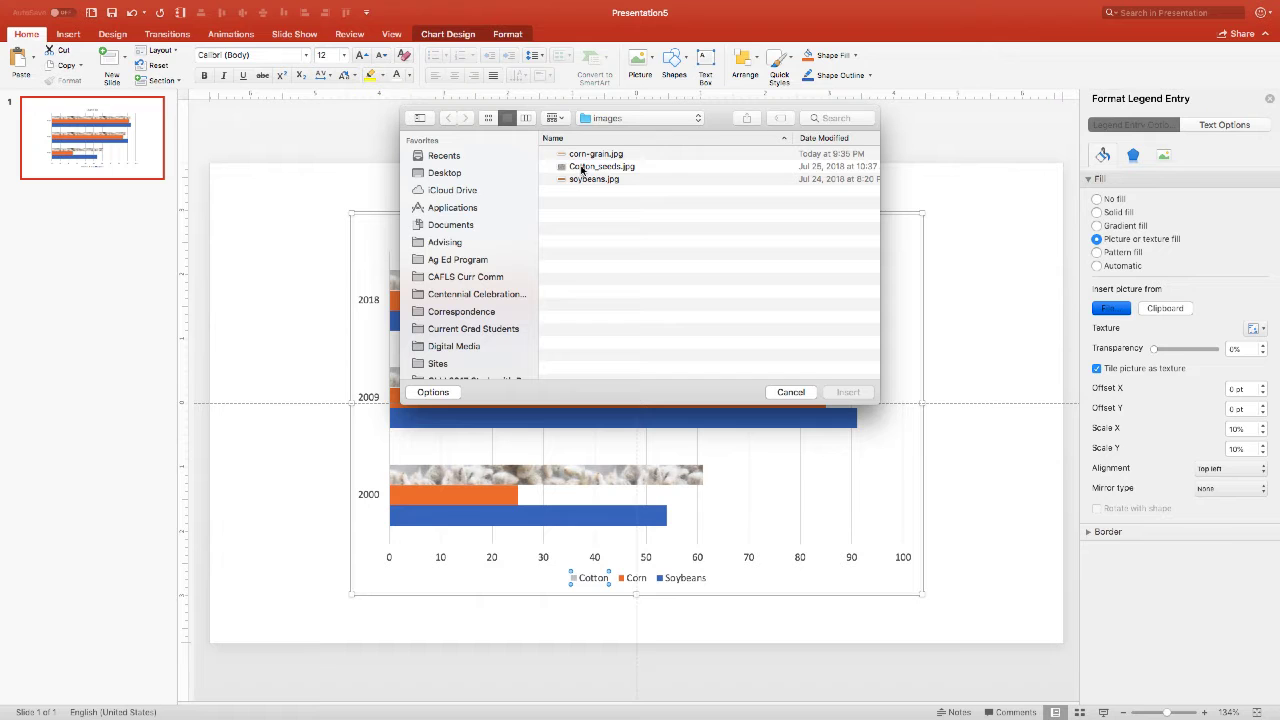
left_click(581, 167)
left_click(854, 394)
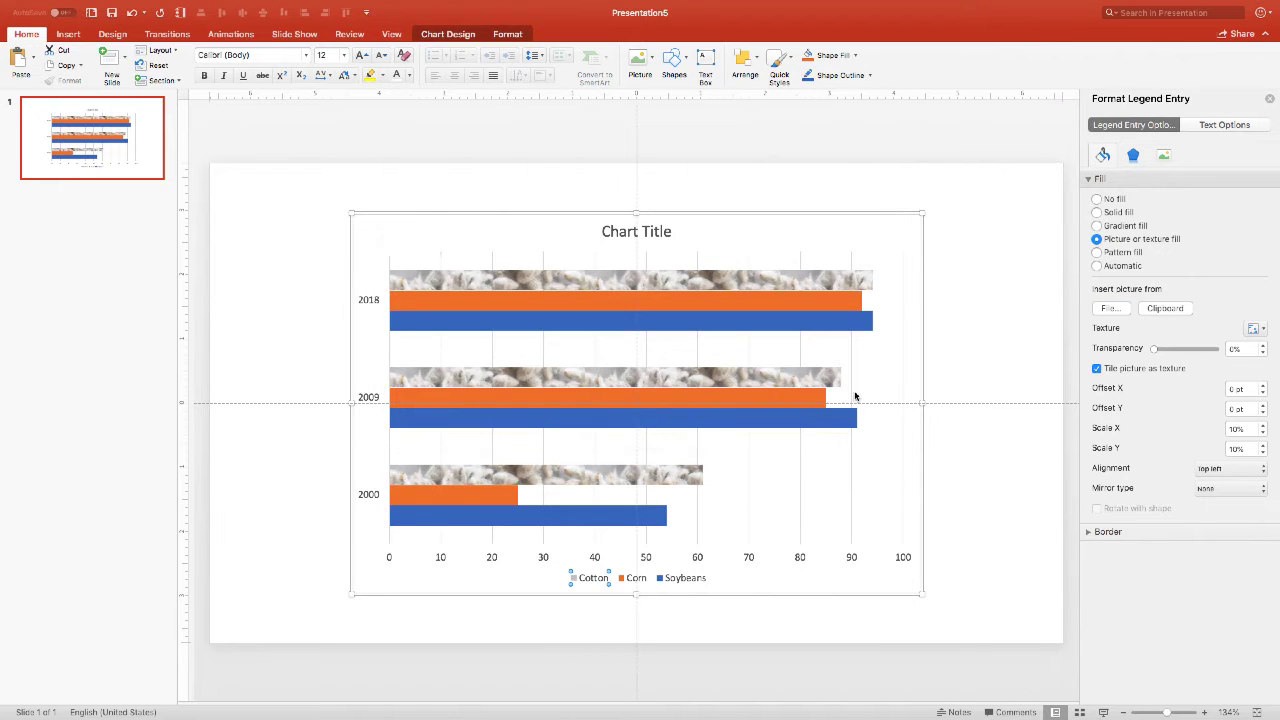
- Try the cotton picture fill without tiling, restore Tile picture as texture, and inspect the Scale X and Scale Y settings
left_click(1097, 368)
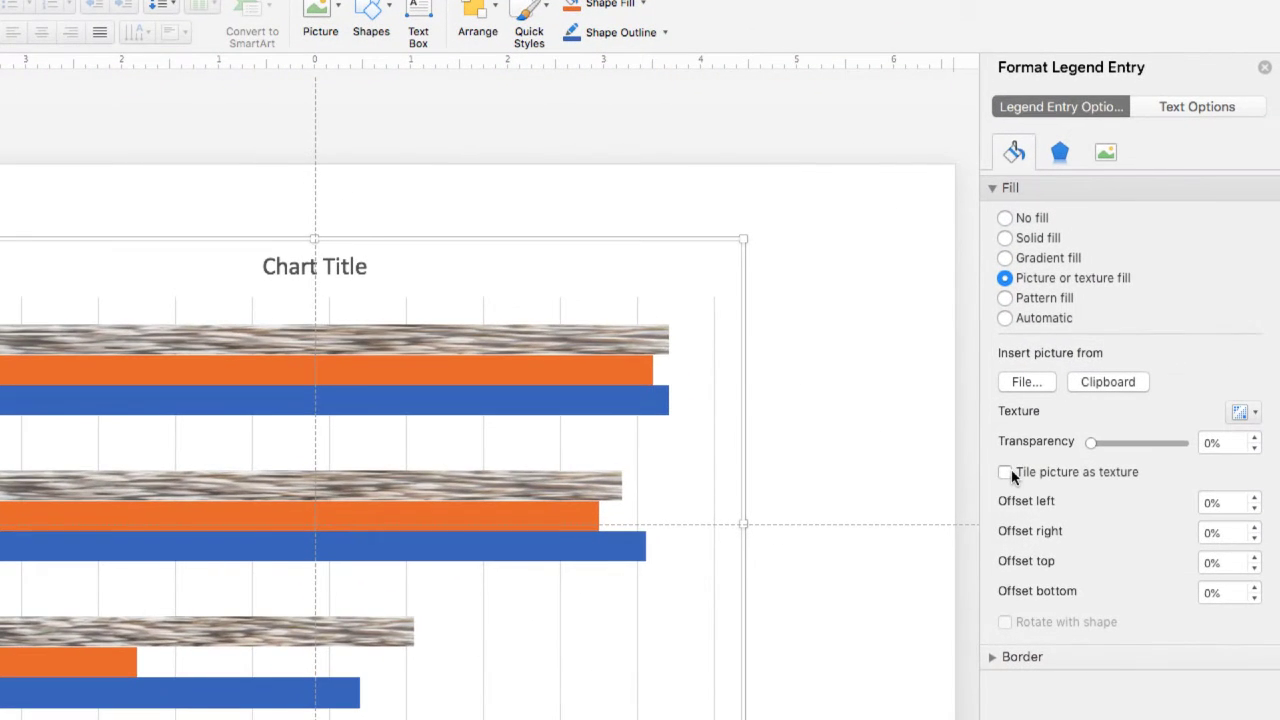
left_click(1007, 472)
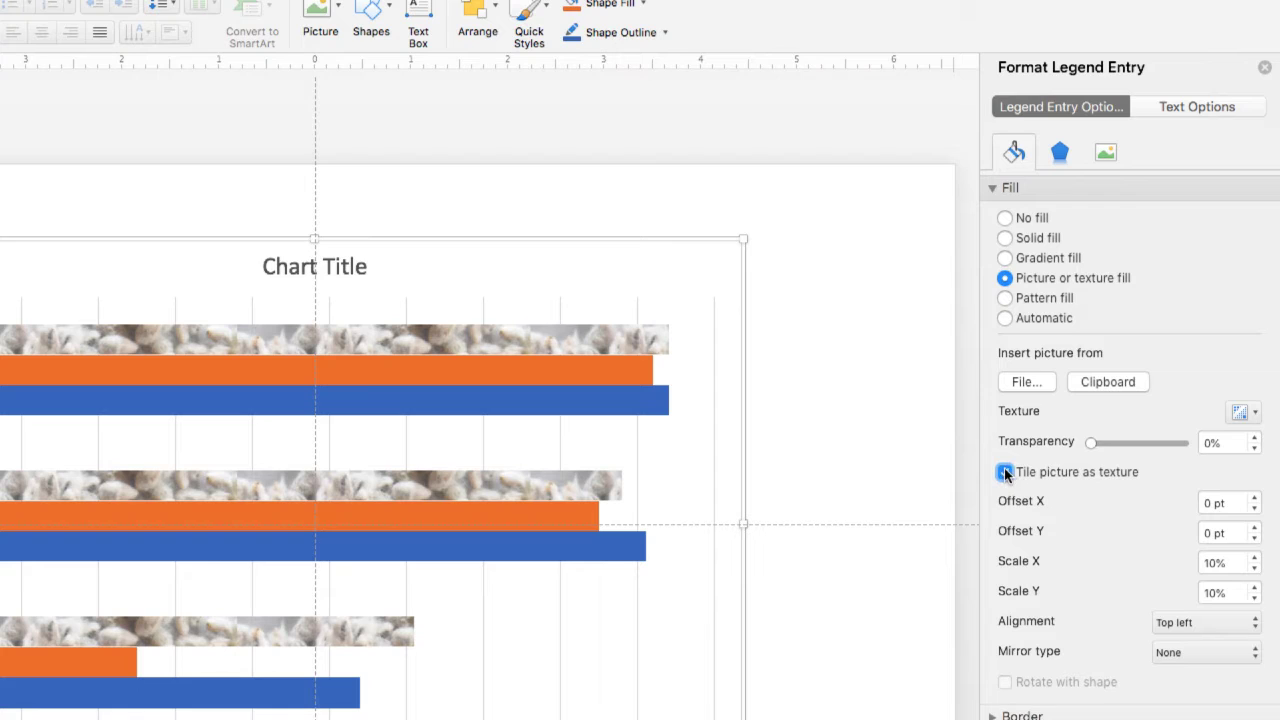
left_click(1213, 563)
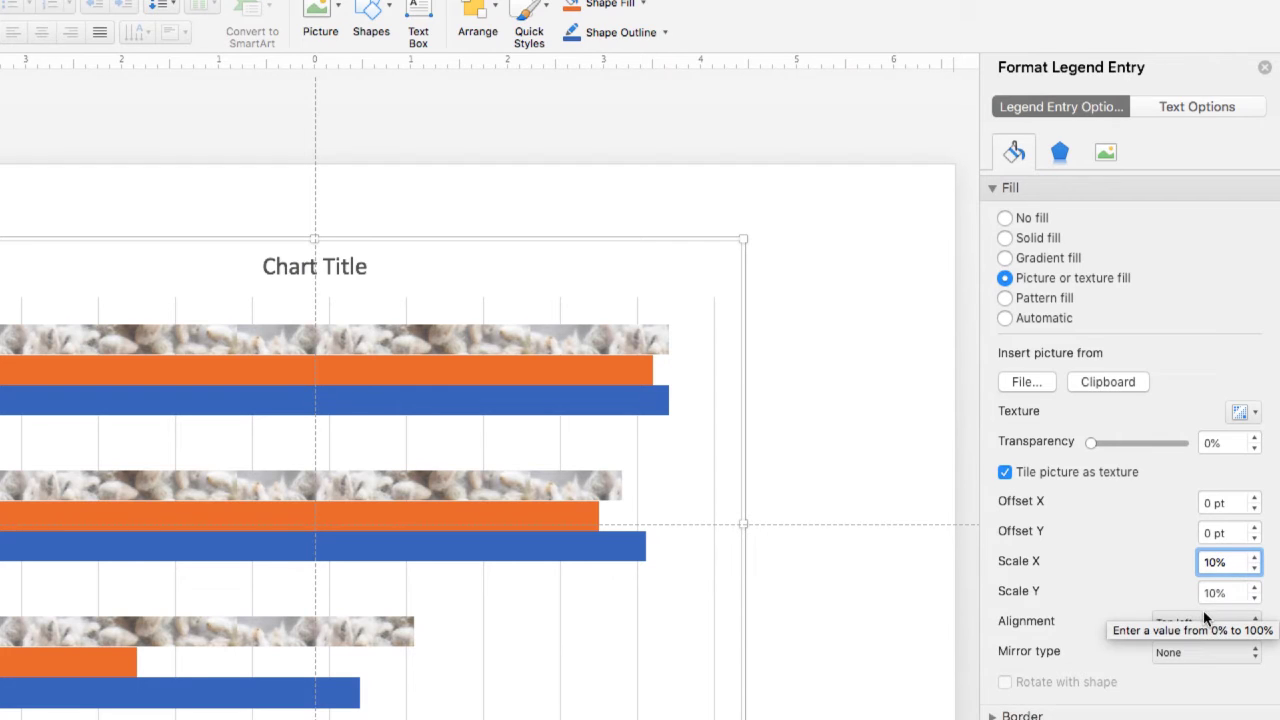
left_click(1212, 593)
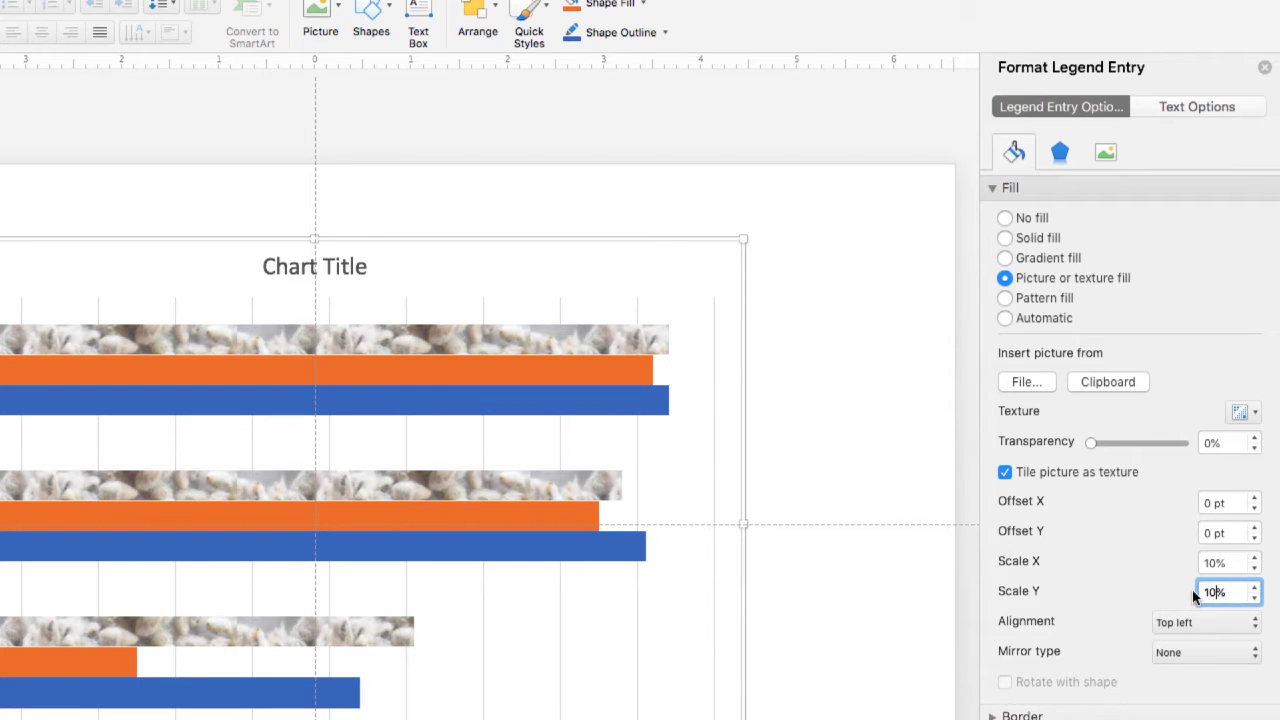
- Set the Series Overlap of the Cotton data series to -24% to add space between the bars
left_click(483, 345)
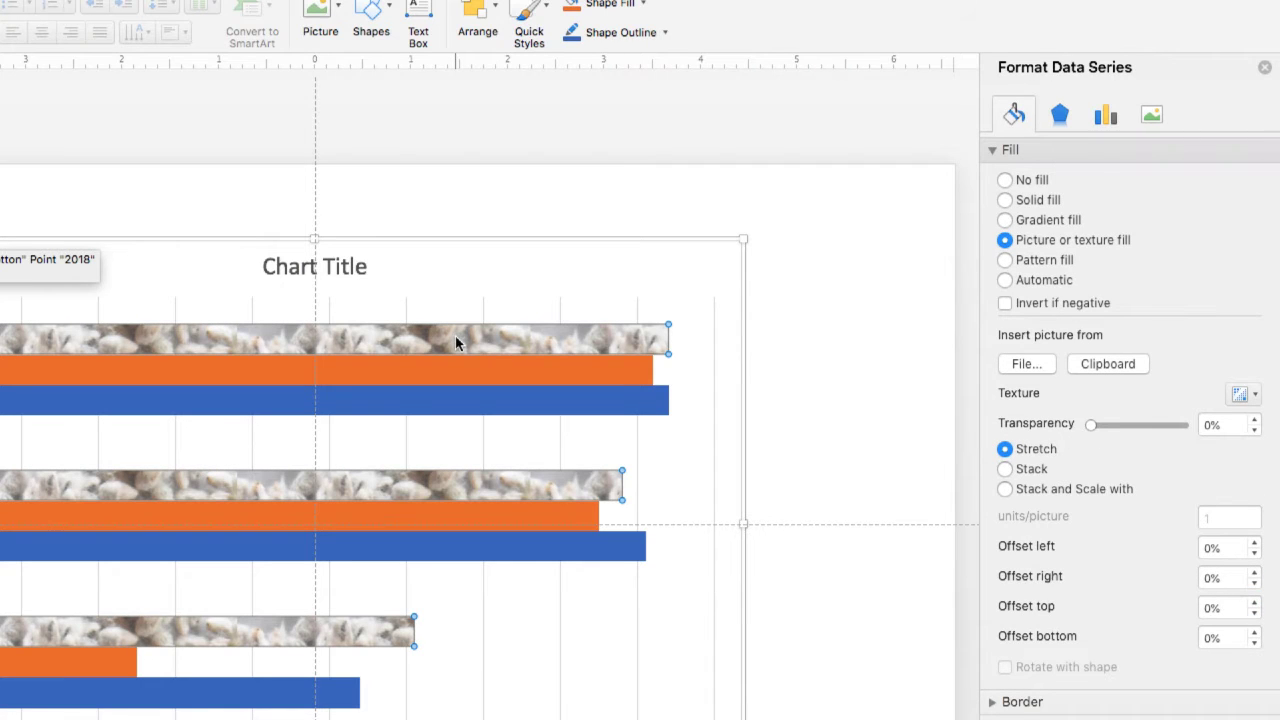
left_click(453, 337)
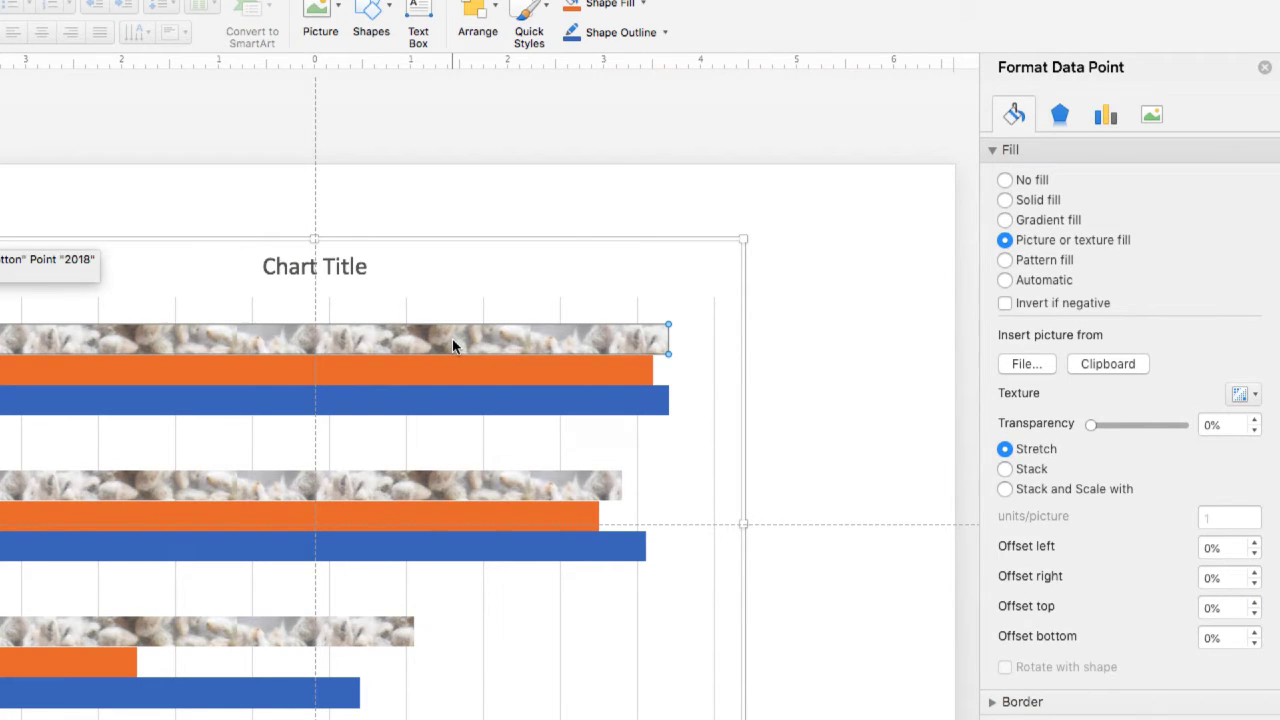
left_click(600, 292)
left_click(591, 338)
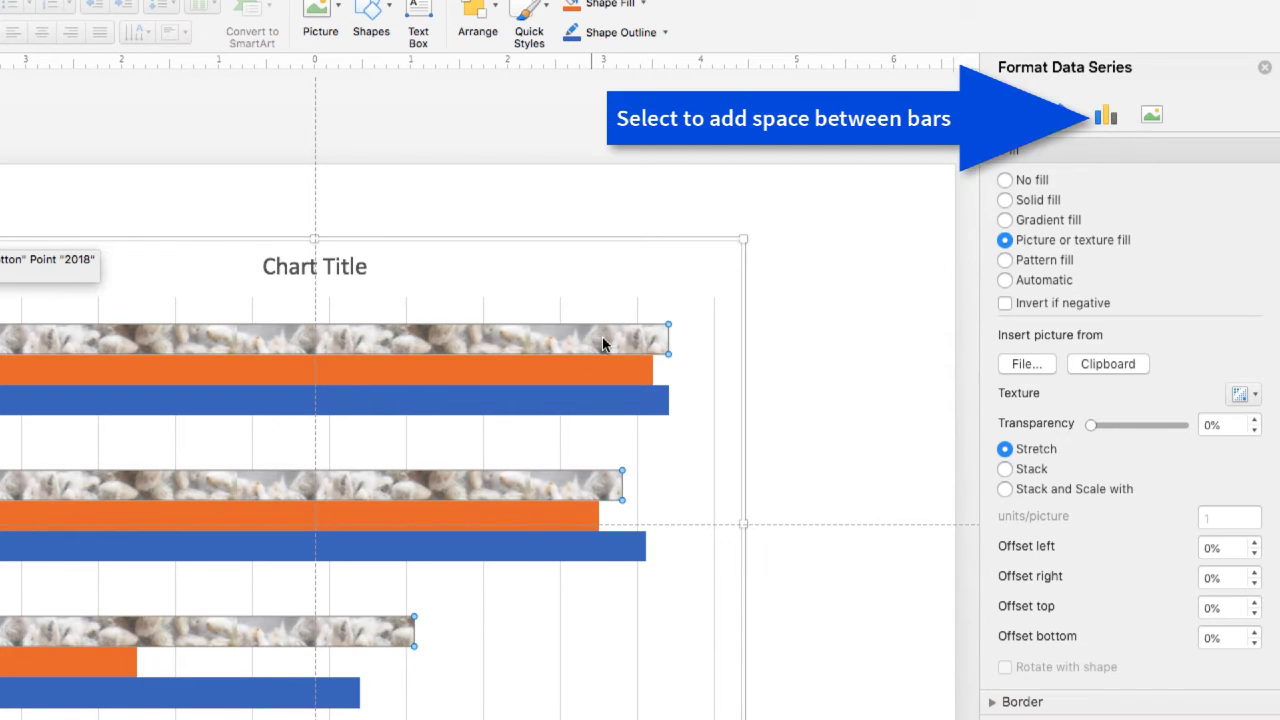
left_click(1105, 116)
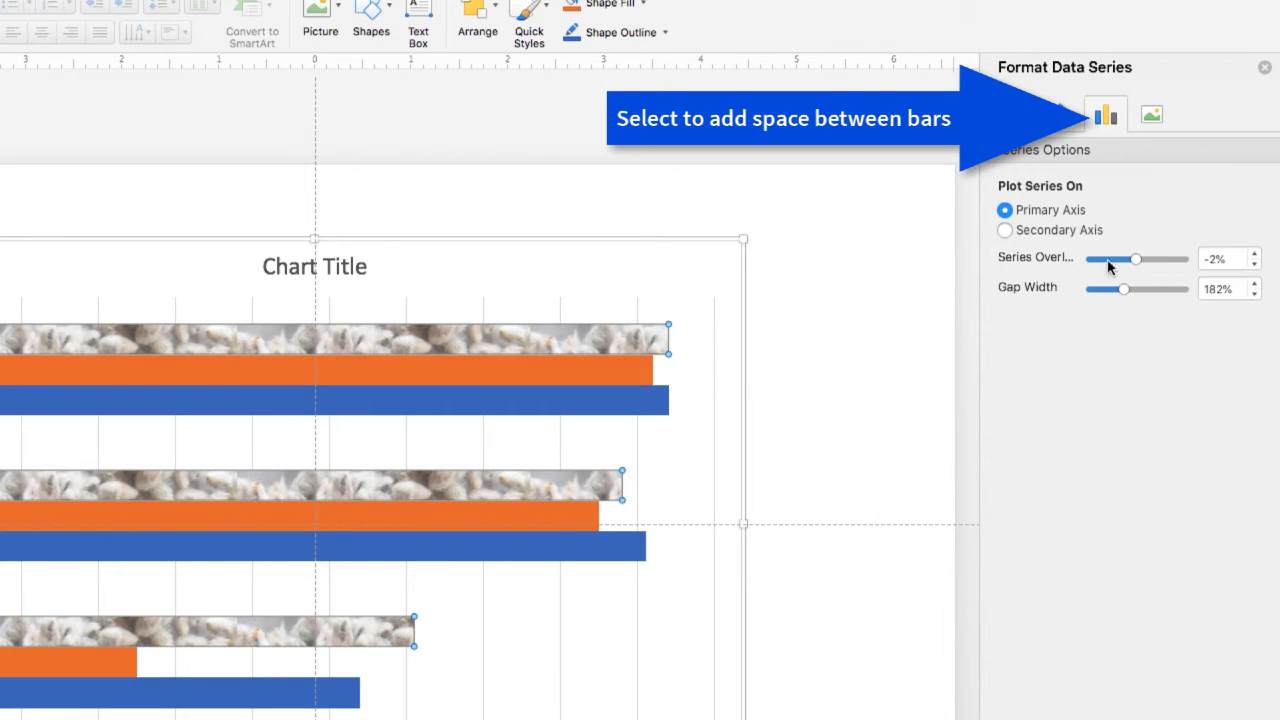
left_click_drag(1137, 259, 1128, 262)
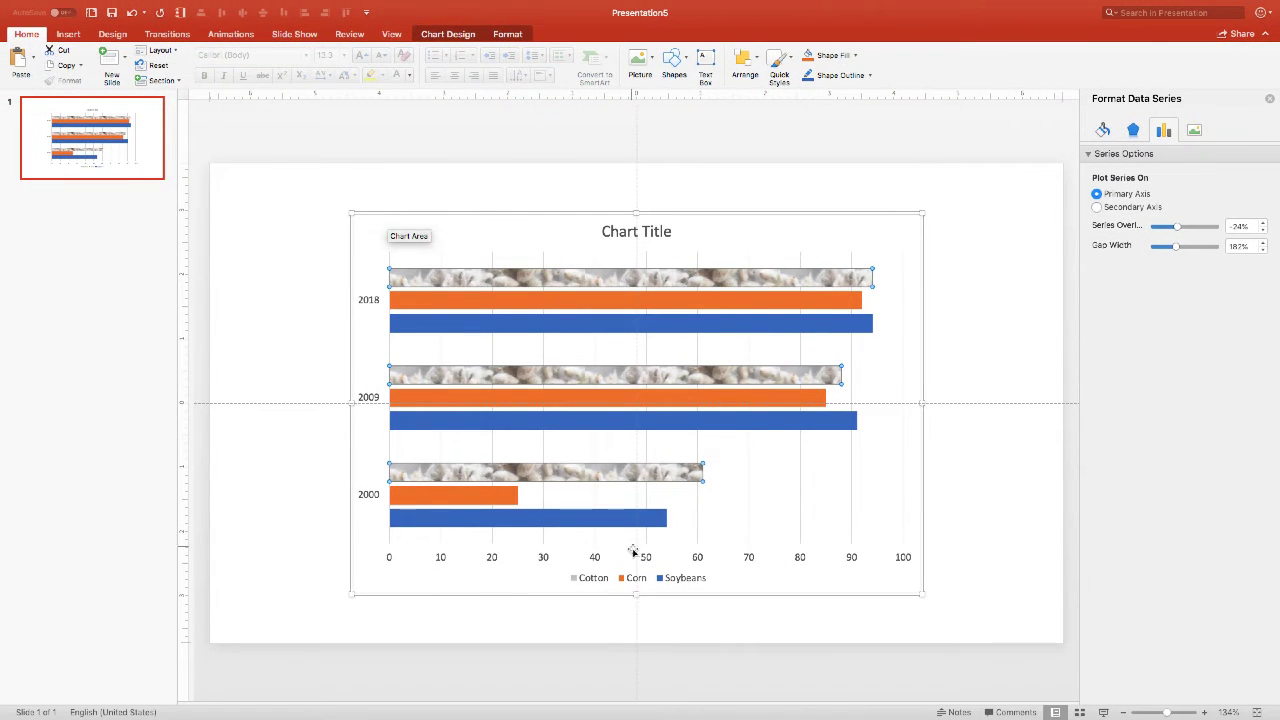
- Fill the Corn series through its legend entry with the picture corn-grain.jpg, tiled as texture
left_click(630, 580)
left_click(623, 580)
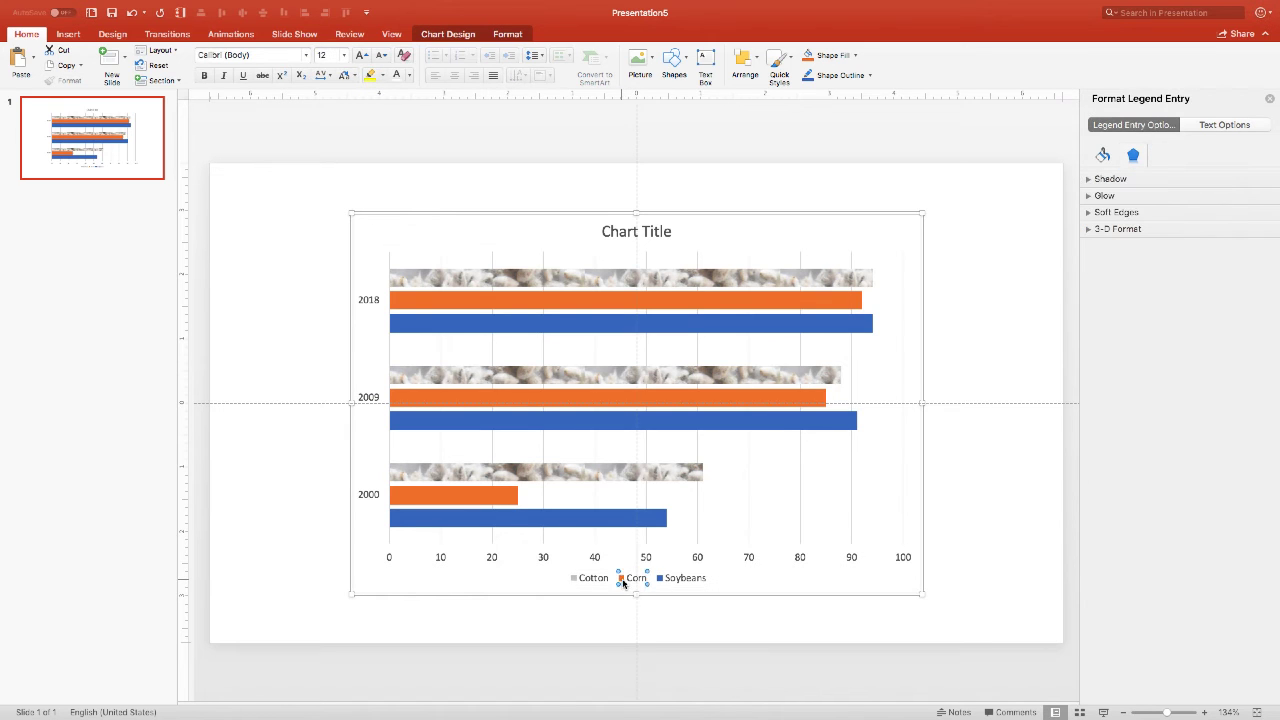
left_click(1102, 155)
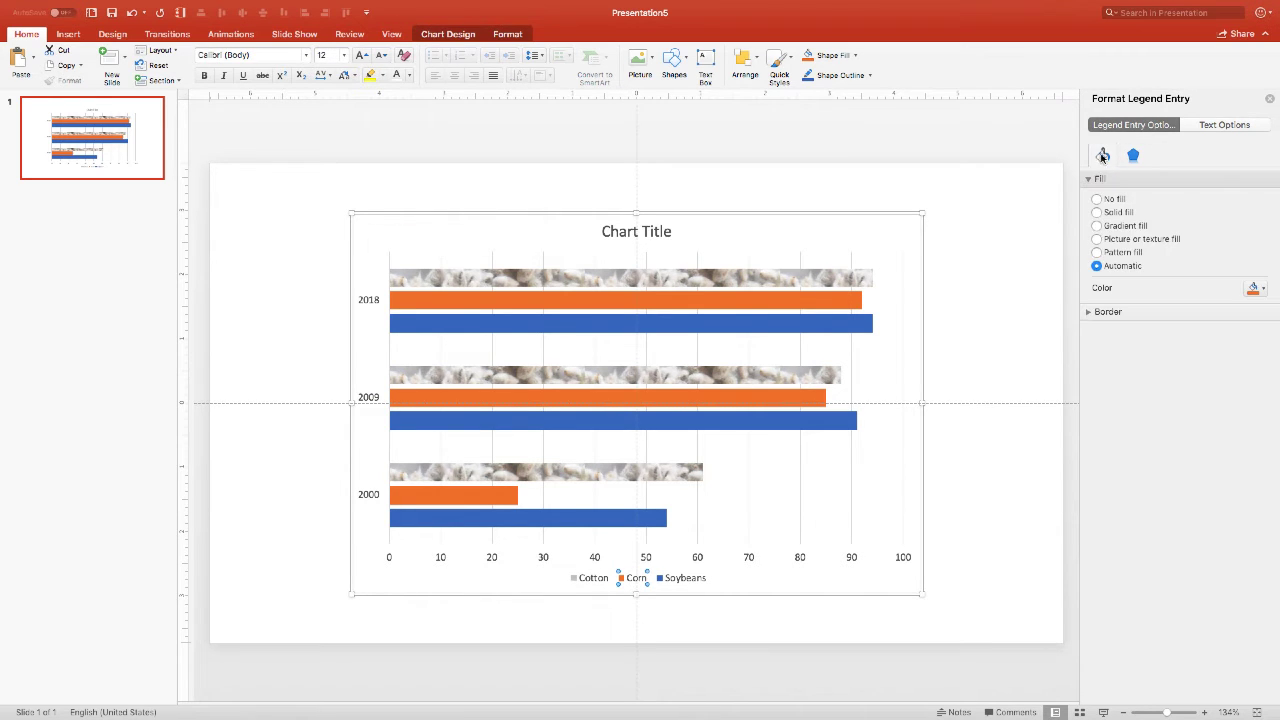
left_click(1097, 240)
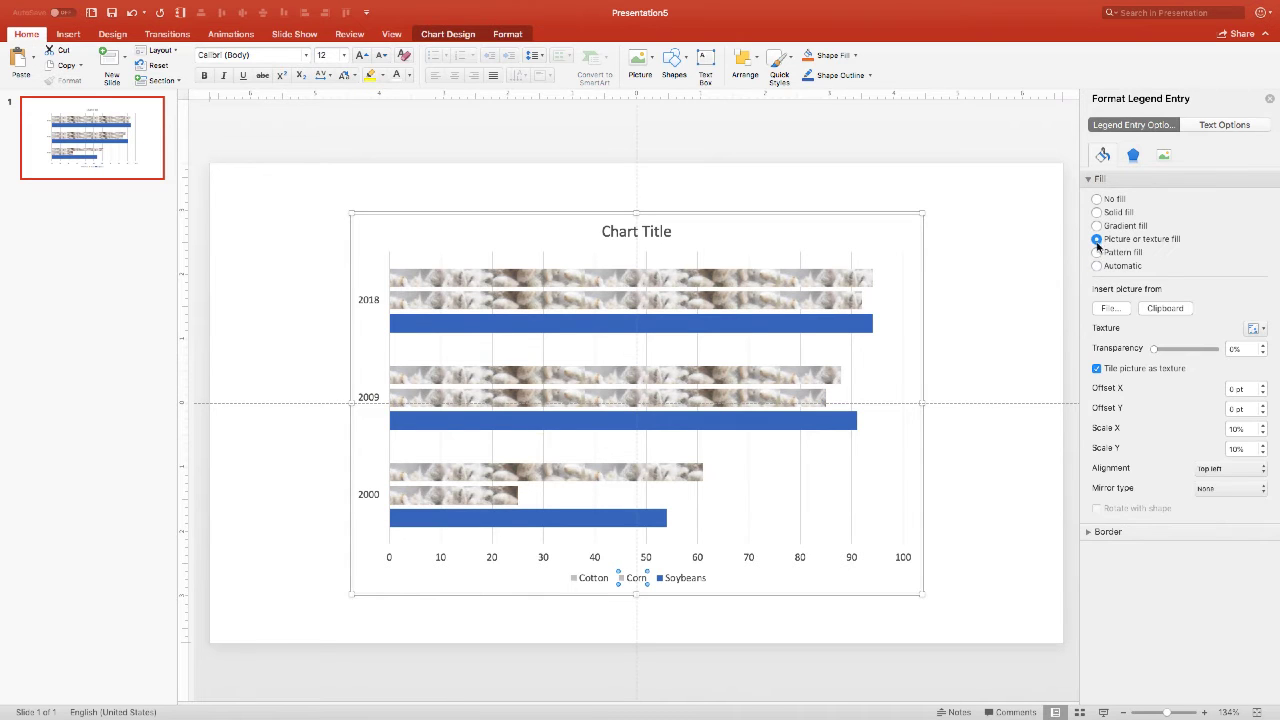
left_click(1105, 310)
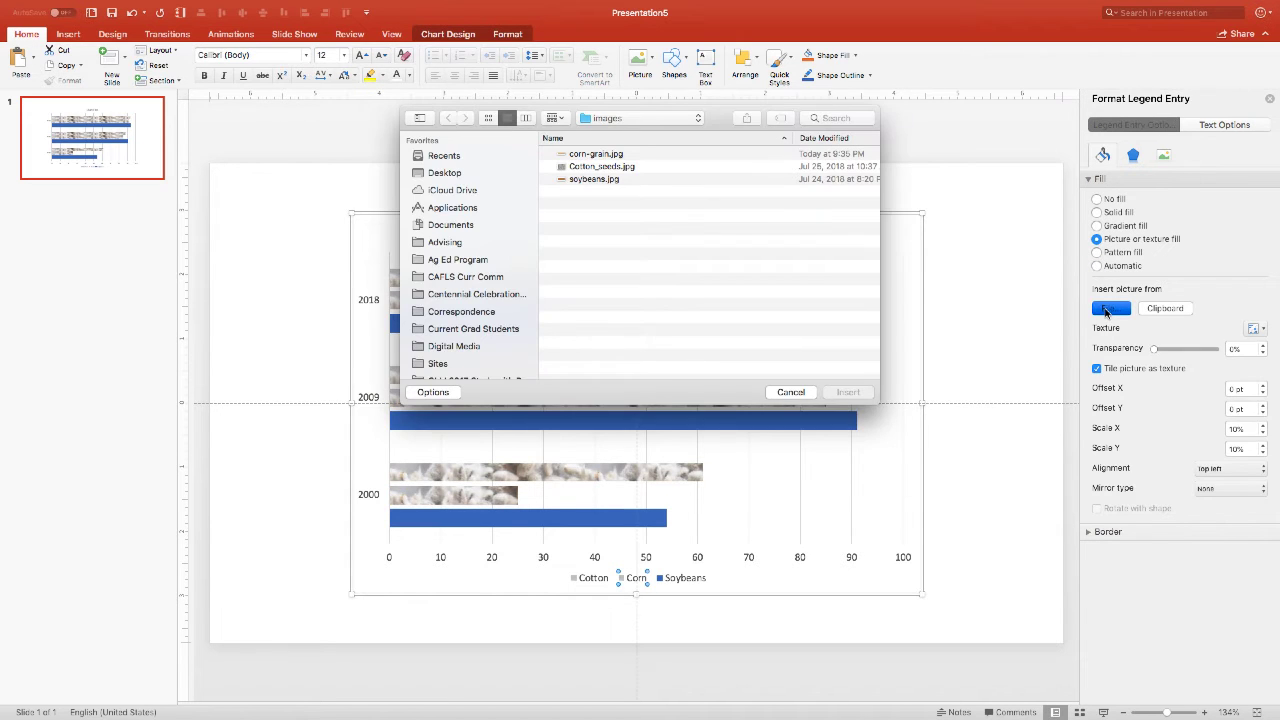
left_click(578, 155)
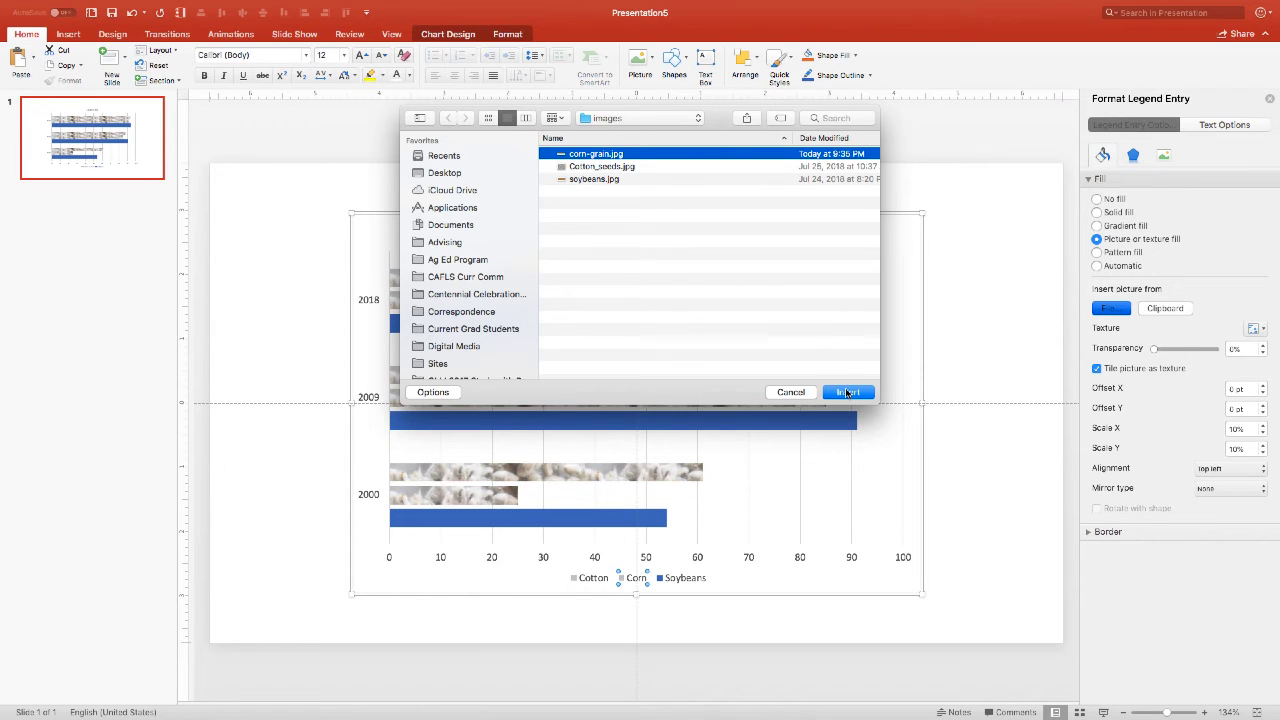
left_click(847, 392)
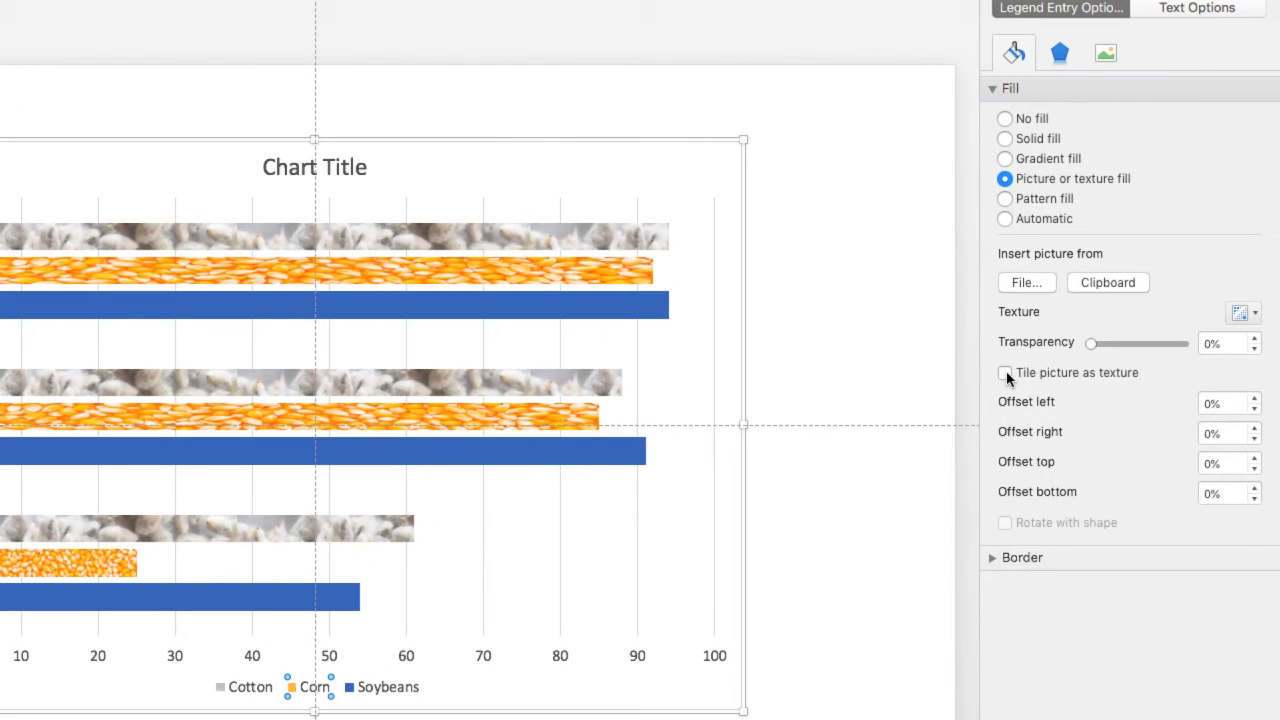
left_click(1005, 373)
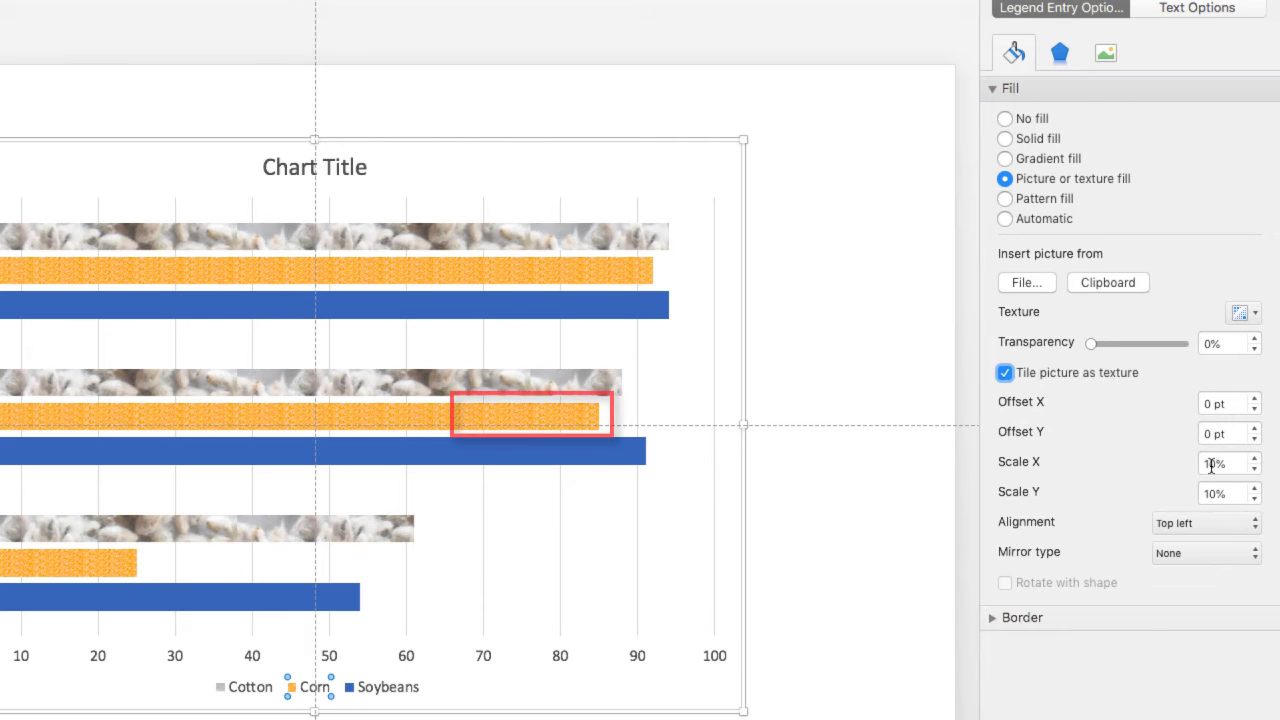
- Set Scale X and Scale Y of the tiled corn picture to 50%
left_click_drag(1210, 464, 1101, 463)
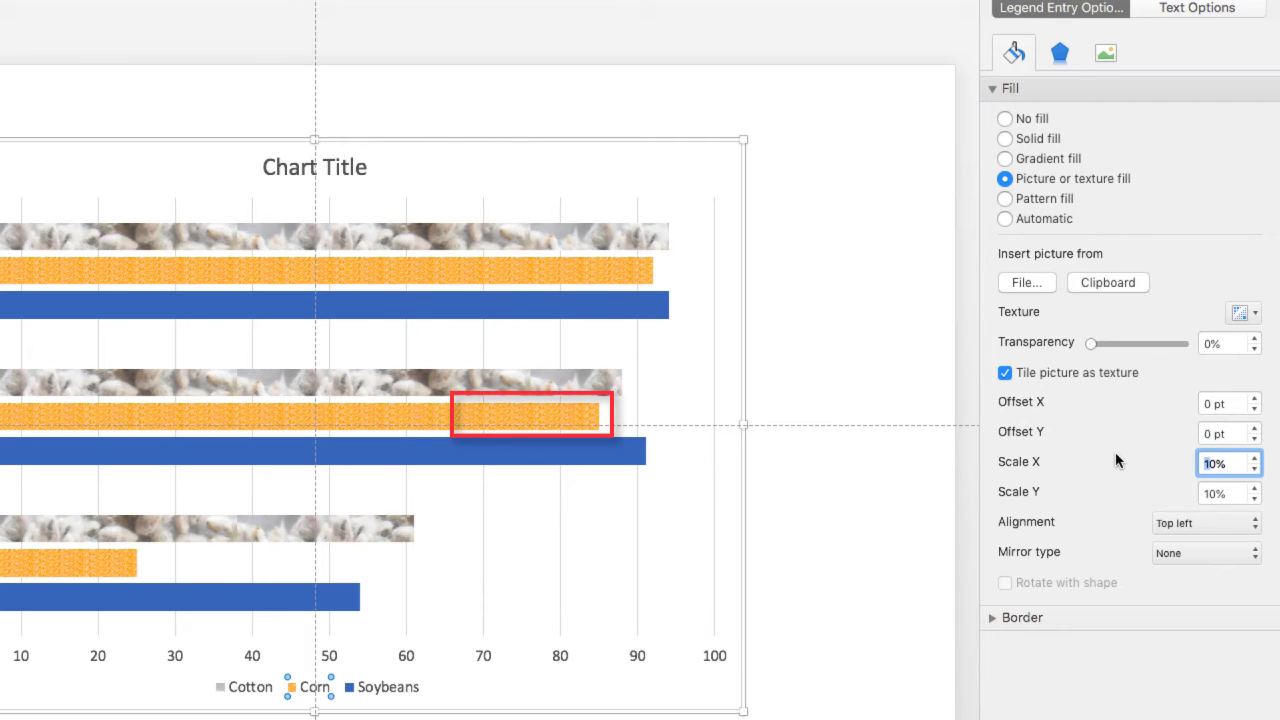
type("5")
left_click_drag(1211, 494, 1116, 480)
type("5")
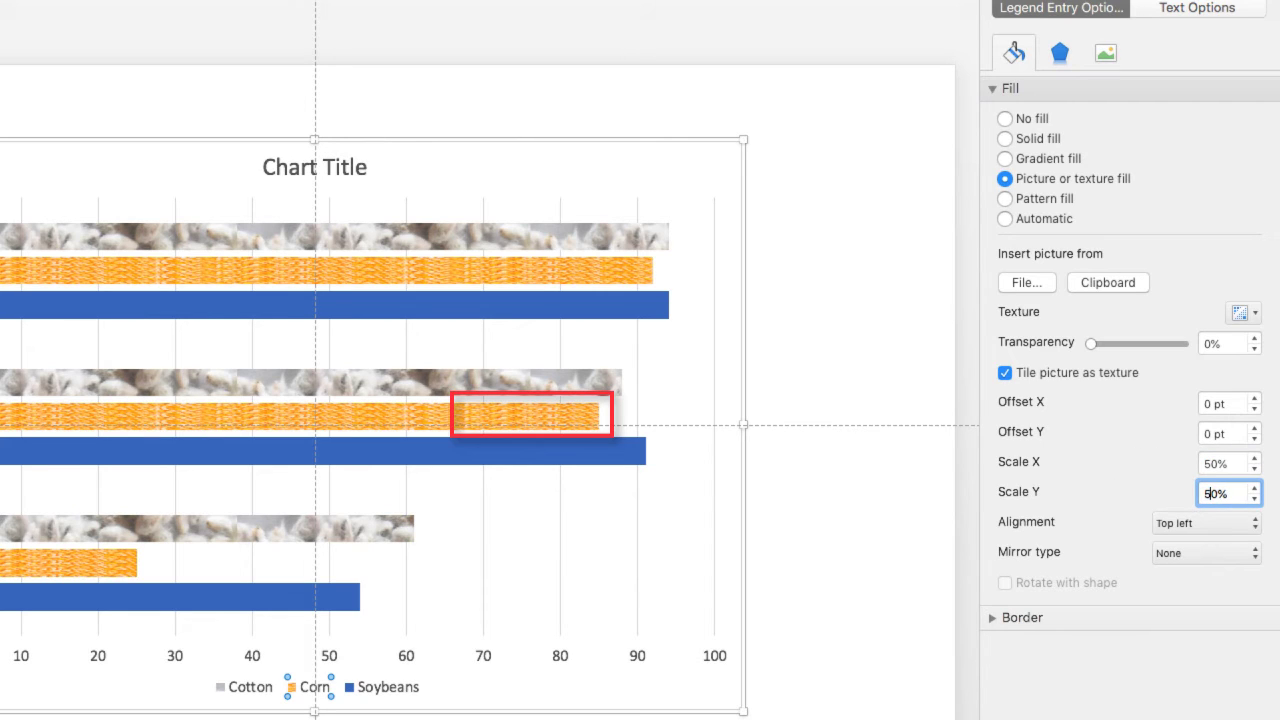
key("Return")
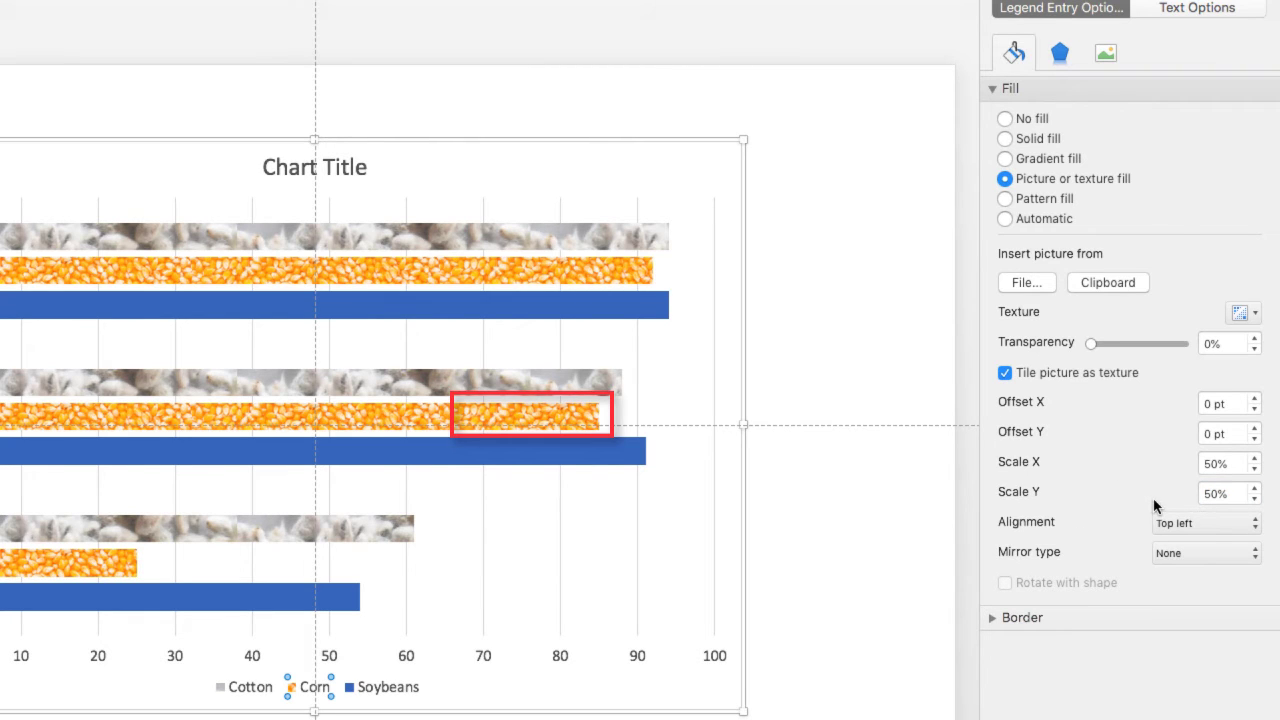
- Increase Scale X and Scale Y of the tiled corn picture to 80%
left_click_drag(1210, 465, 1176, 465)
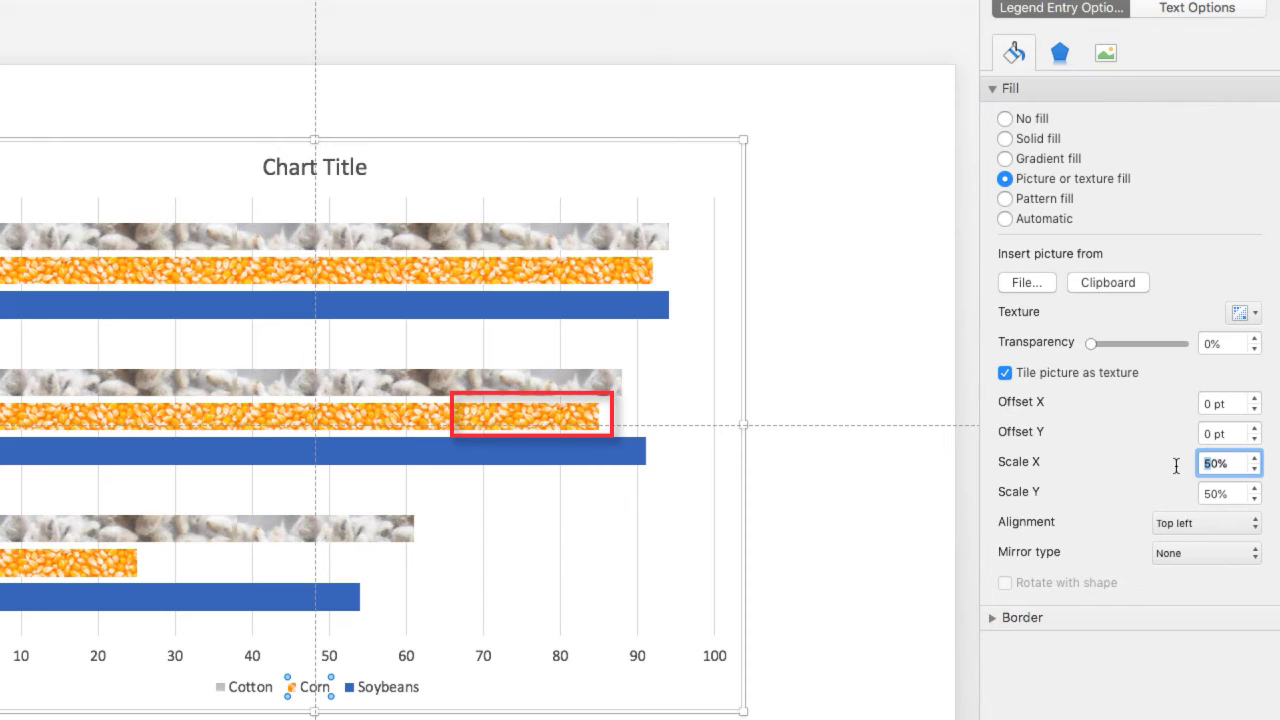
type("8")
key("Tab")
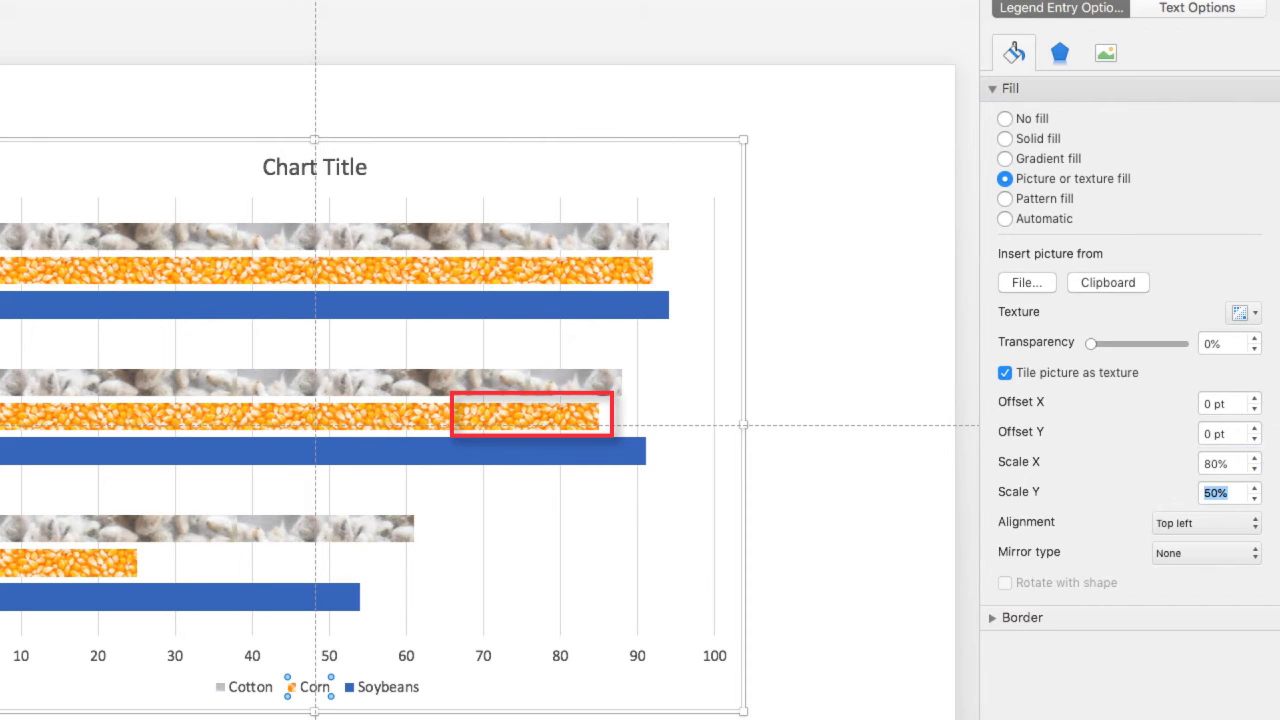
type("80")
key("Return")
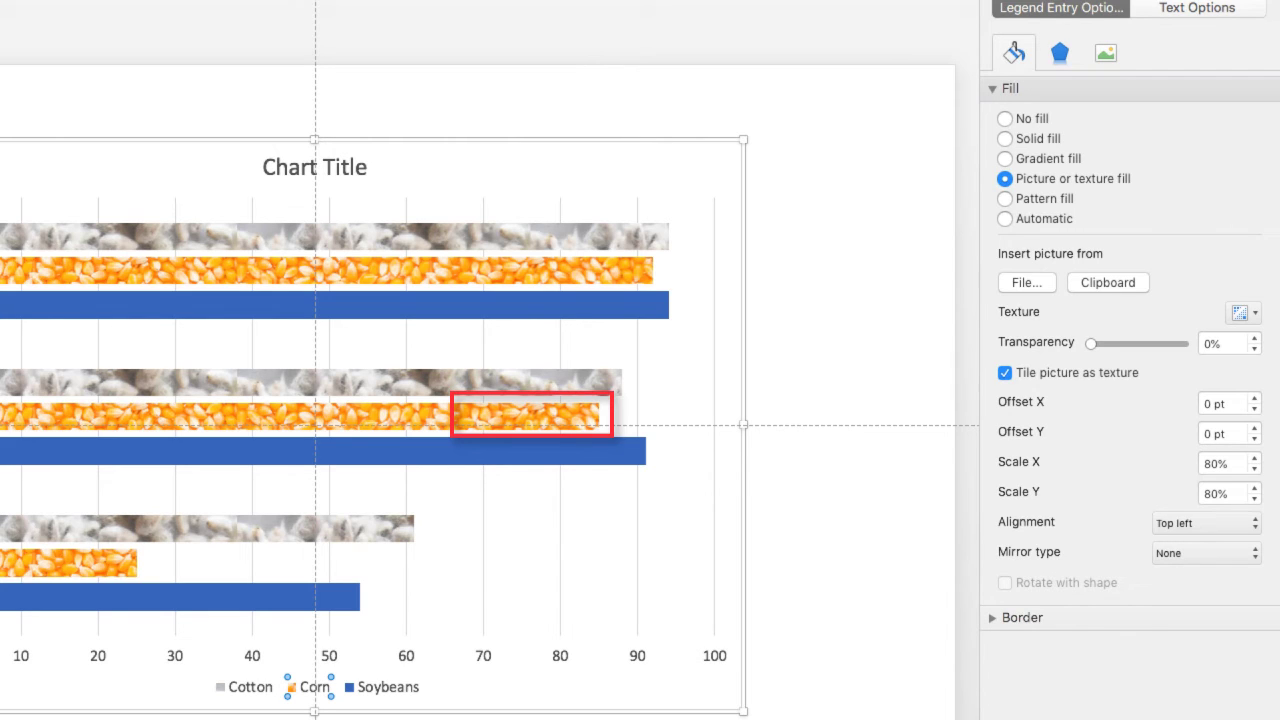
- Increase Scale X and Scale Y of the tiled corn picture to 90%
left_click(1213, 465)
key("BackSpace")
type("9")
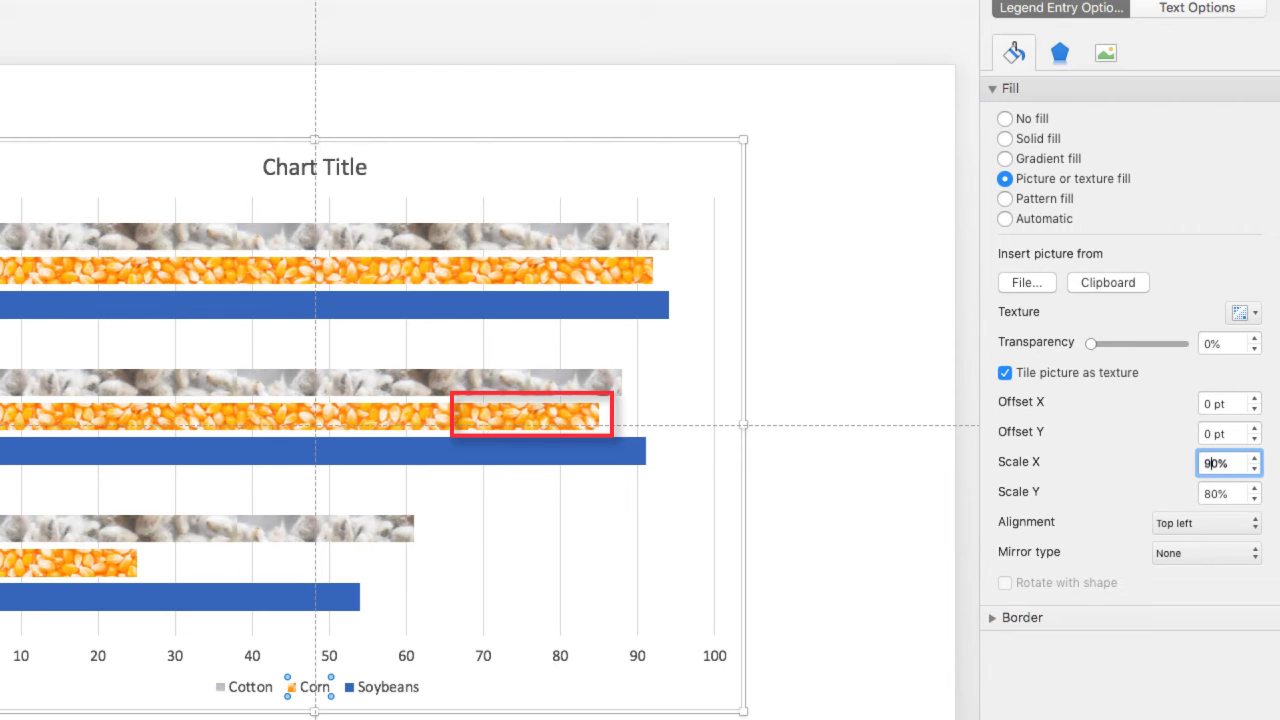
key("Tab")
type("90")
key("Return")
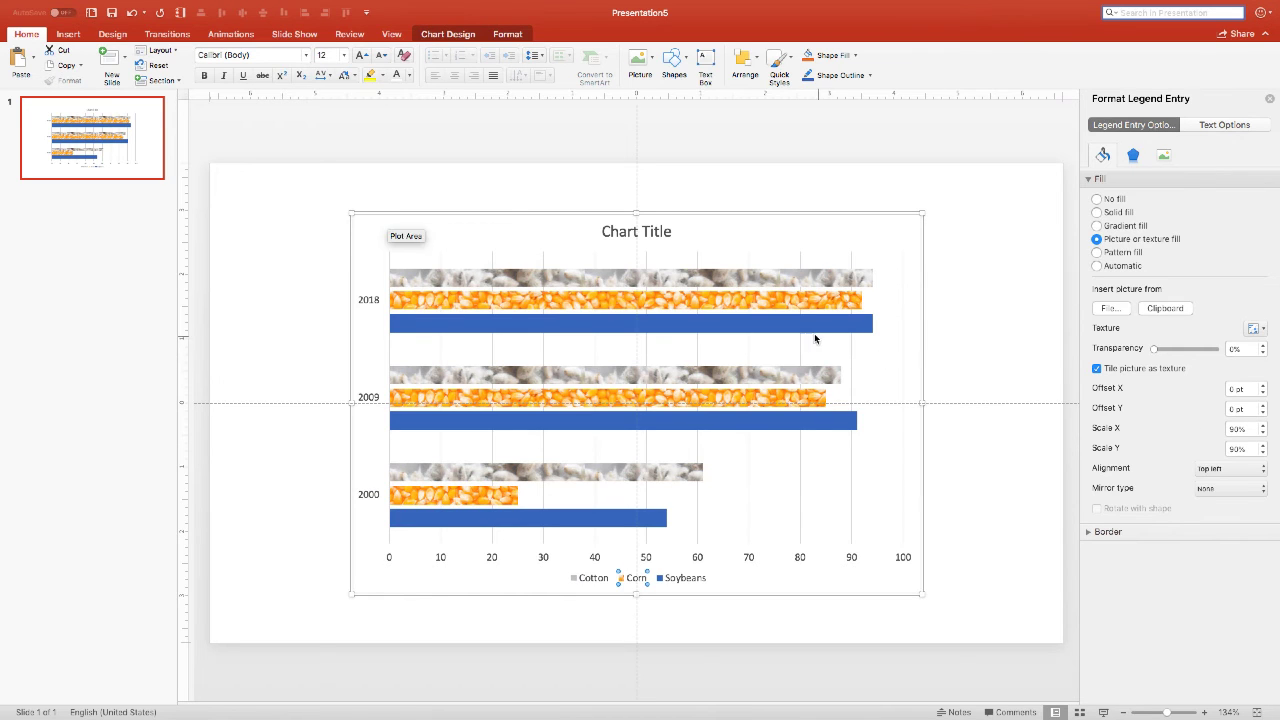
- Fill the Soybeans series through its legend entry with the picture soybeans.jpg, tiled as texture
left_click(780, 323)
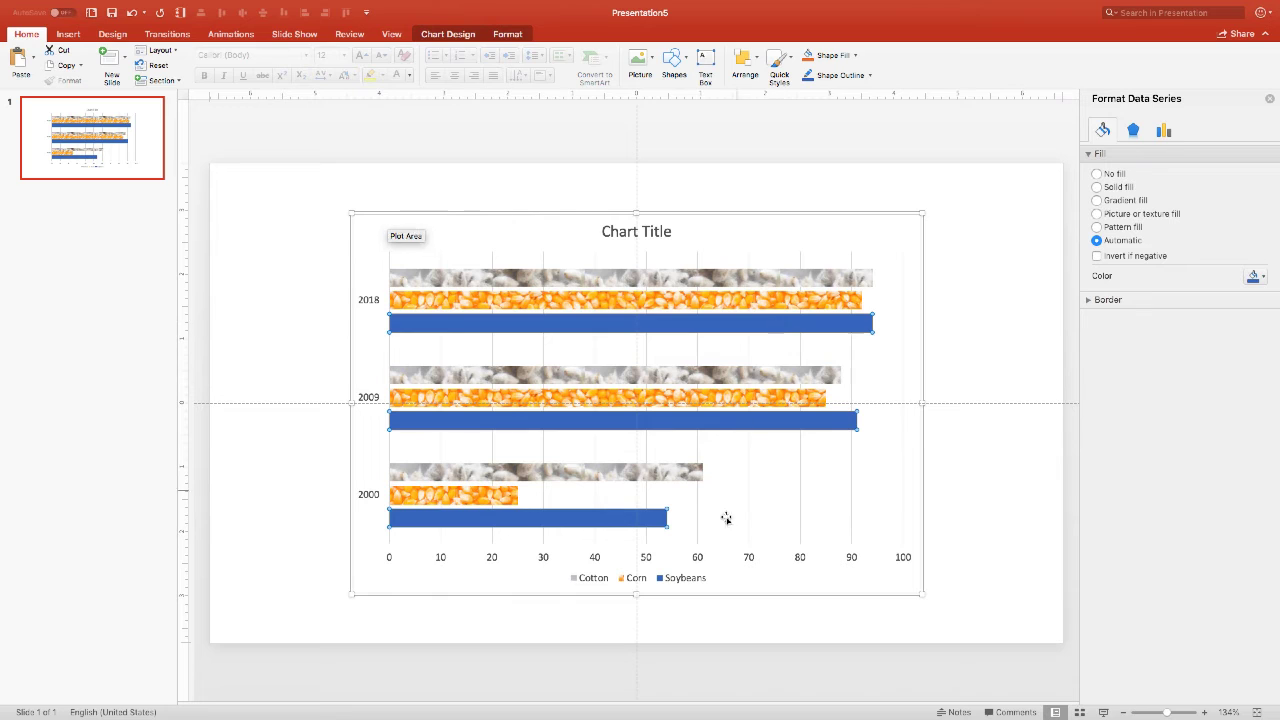
left_click(676, 580)
left_click(661, 580)
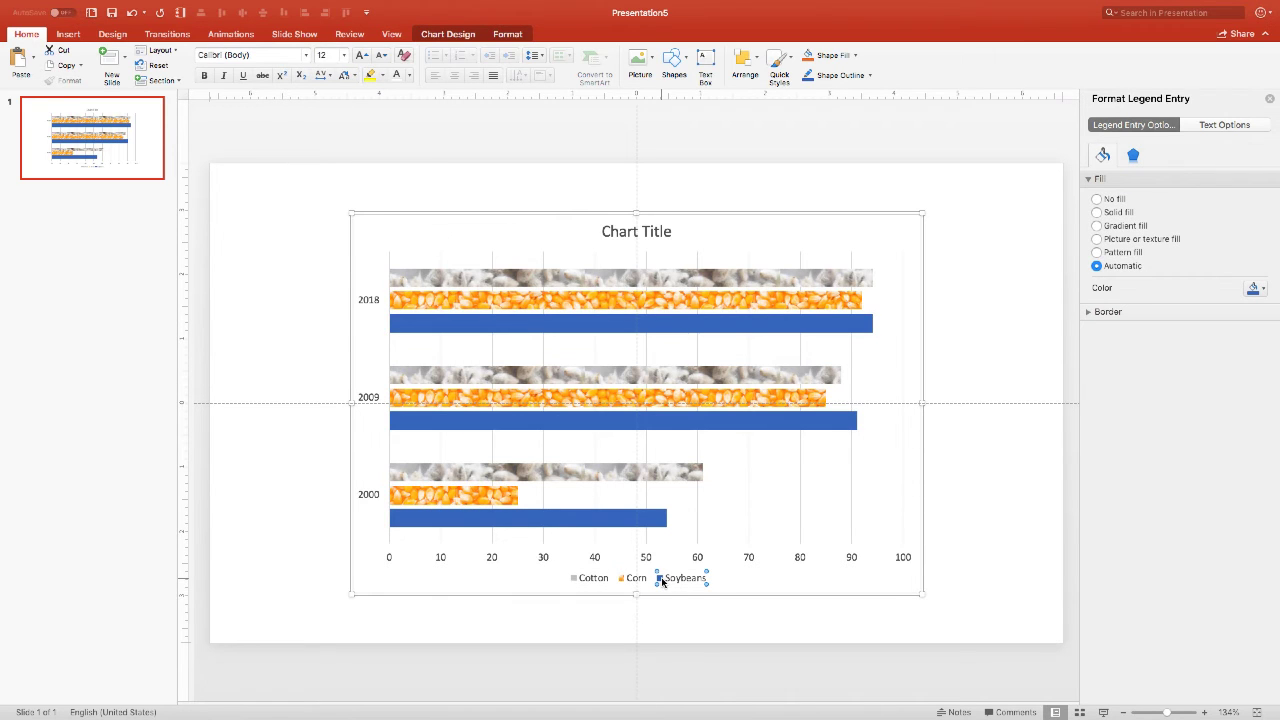
left_click(1097, 240)
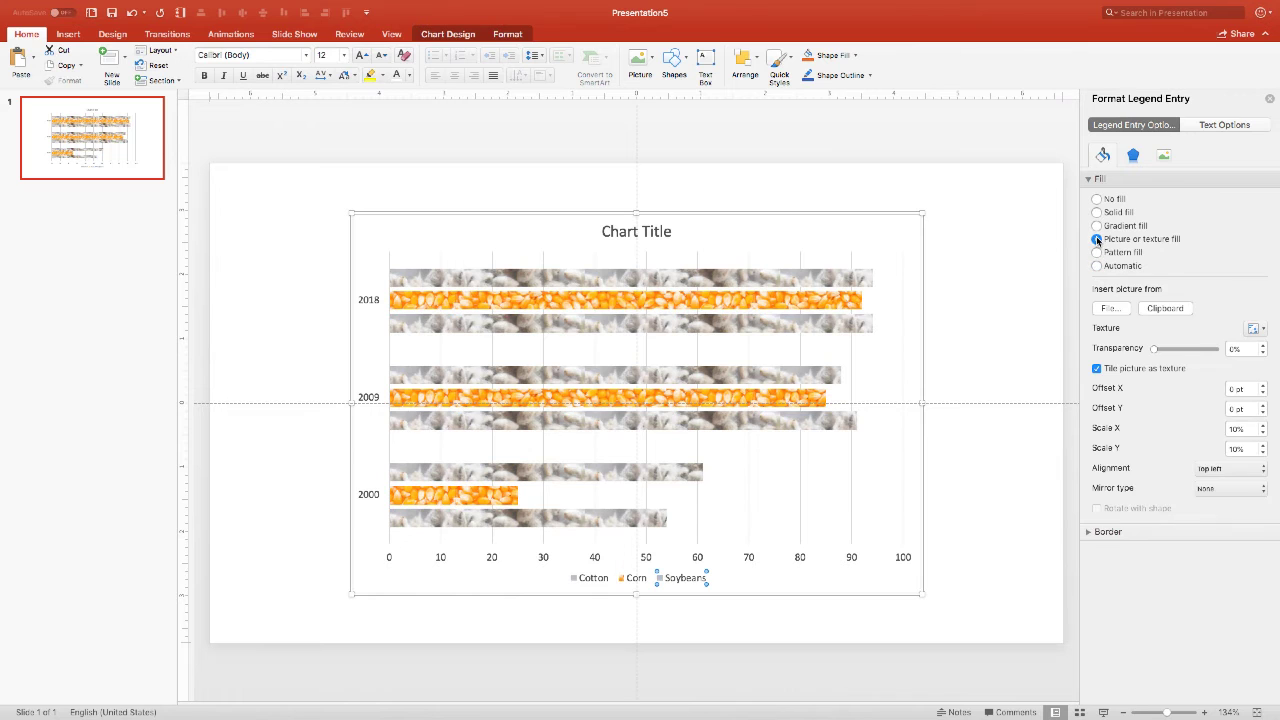
left_click(1110, 308)
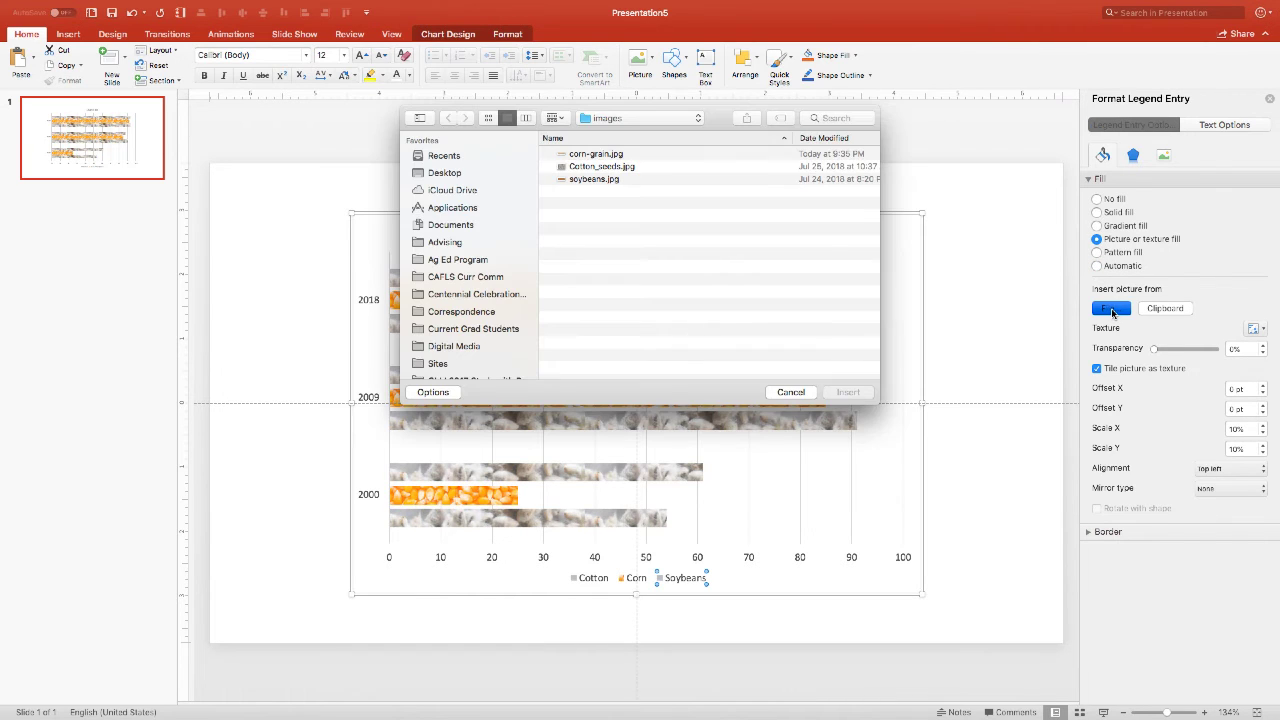
double_click(582, 180)
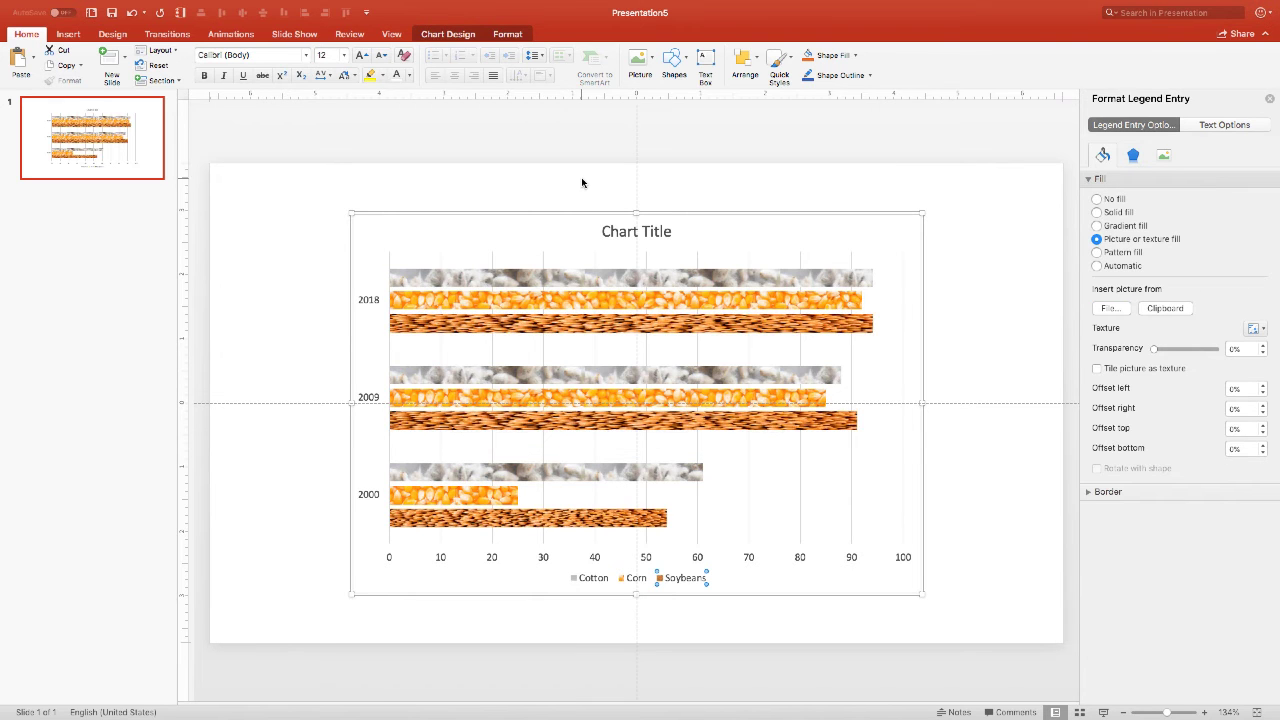
left_click(1097, 369)
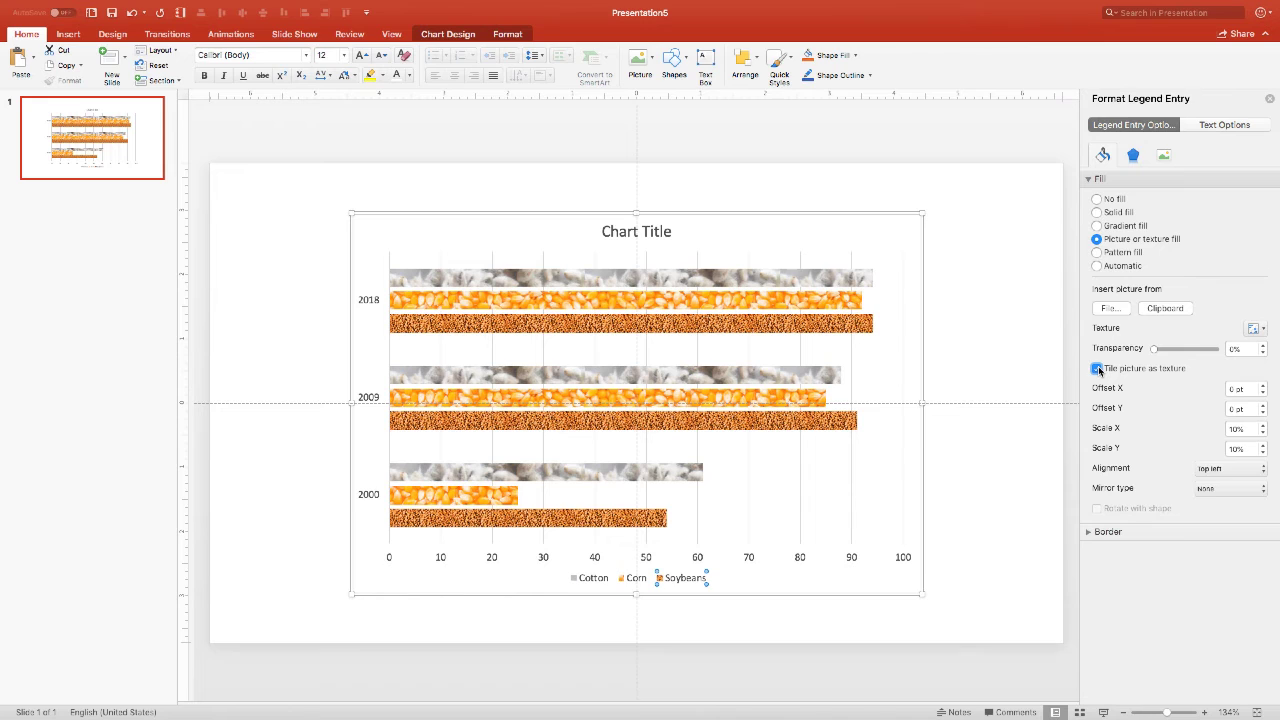
- Set Scale X and Scale Y of the tiled soybeans picture to 50%
double_click(1236, 428)
type("50")
key("Tab")
type("50")
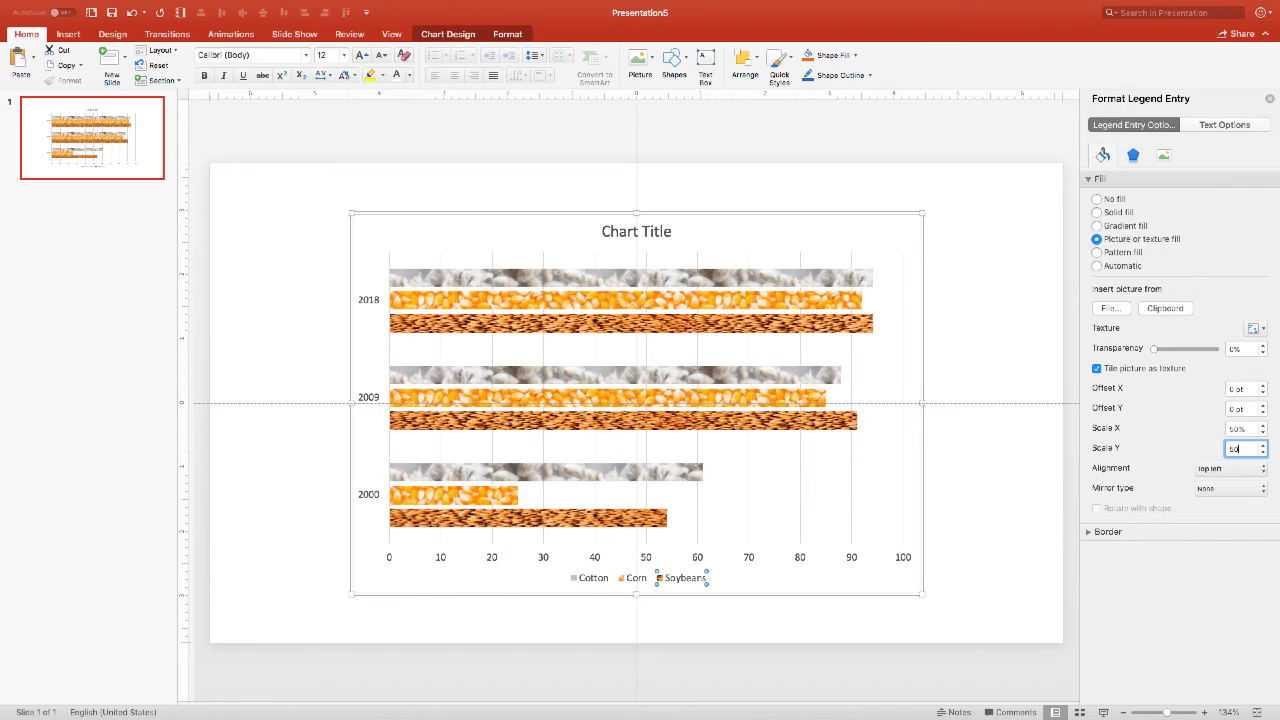
key("Return")
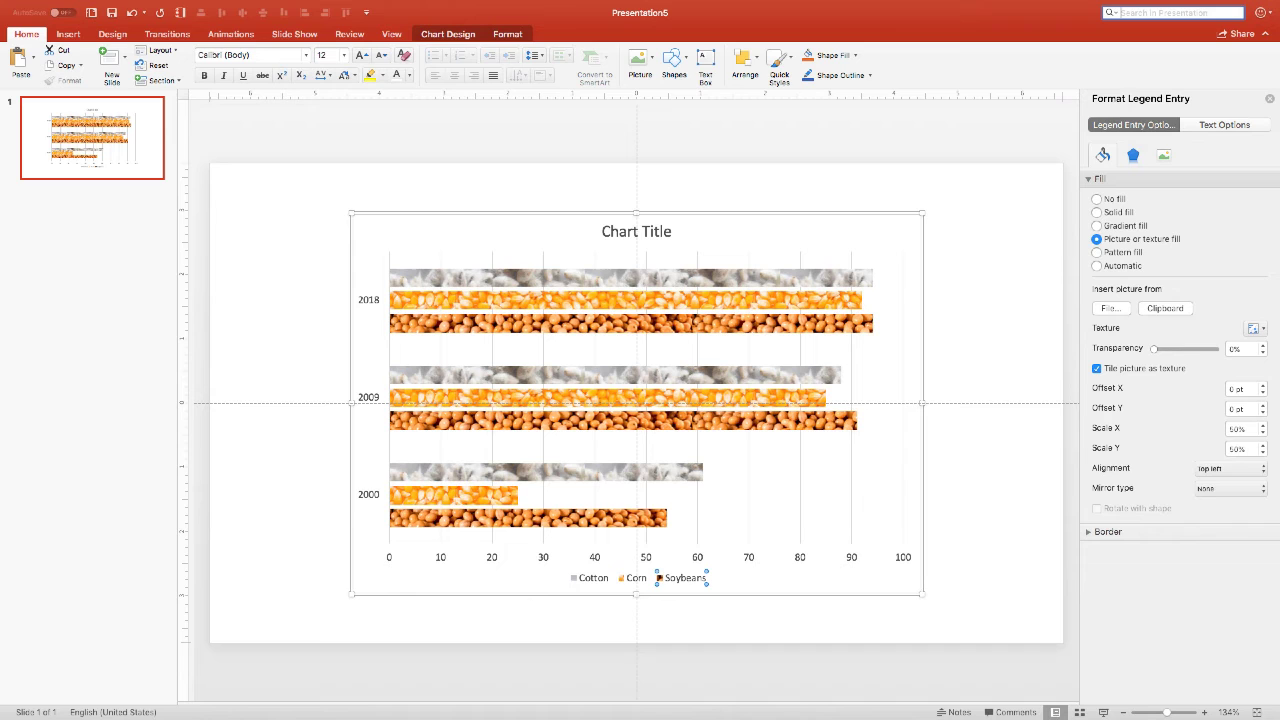
- Apply the first outer shadow preset, cast toward the bottom right at 45°, to the Cotton series bars
left_click(837, 283)
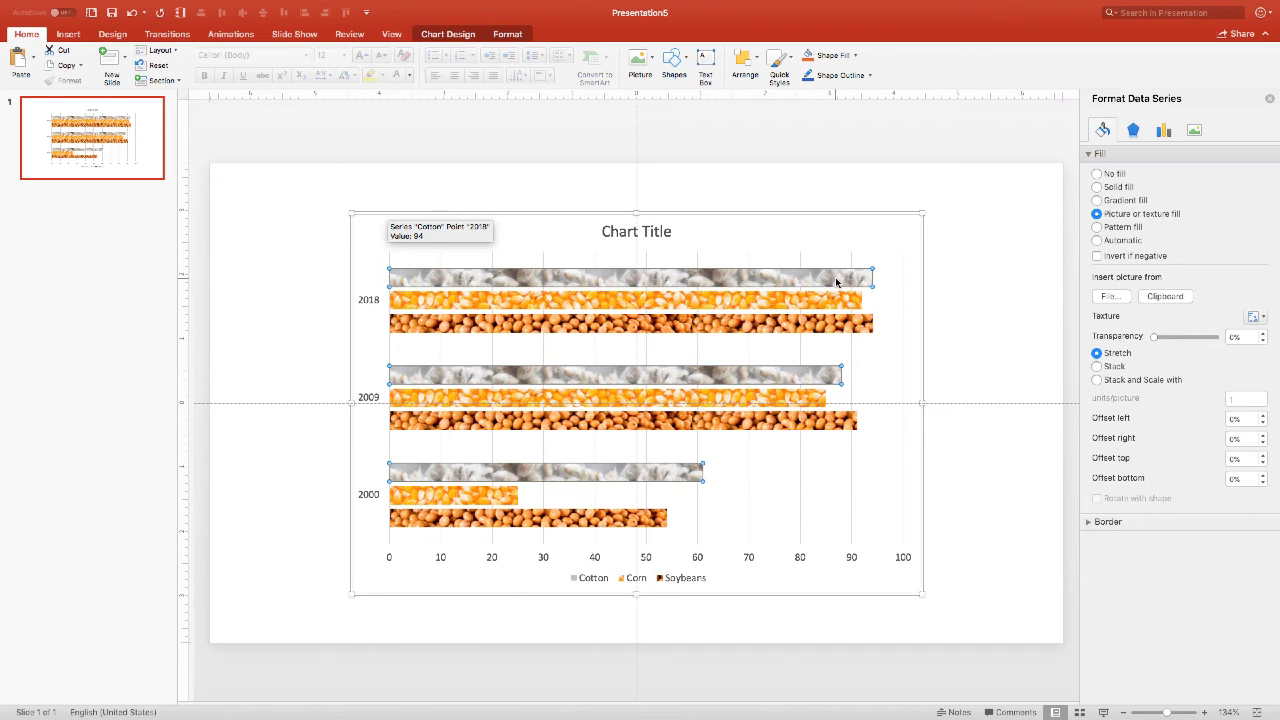
left_click(1134, 130)
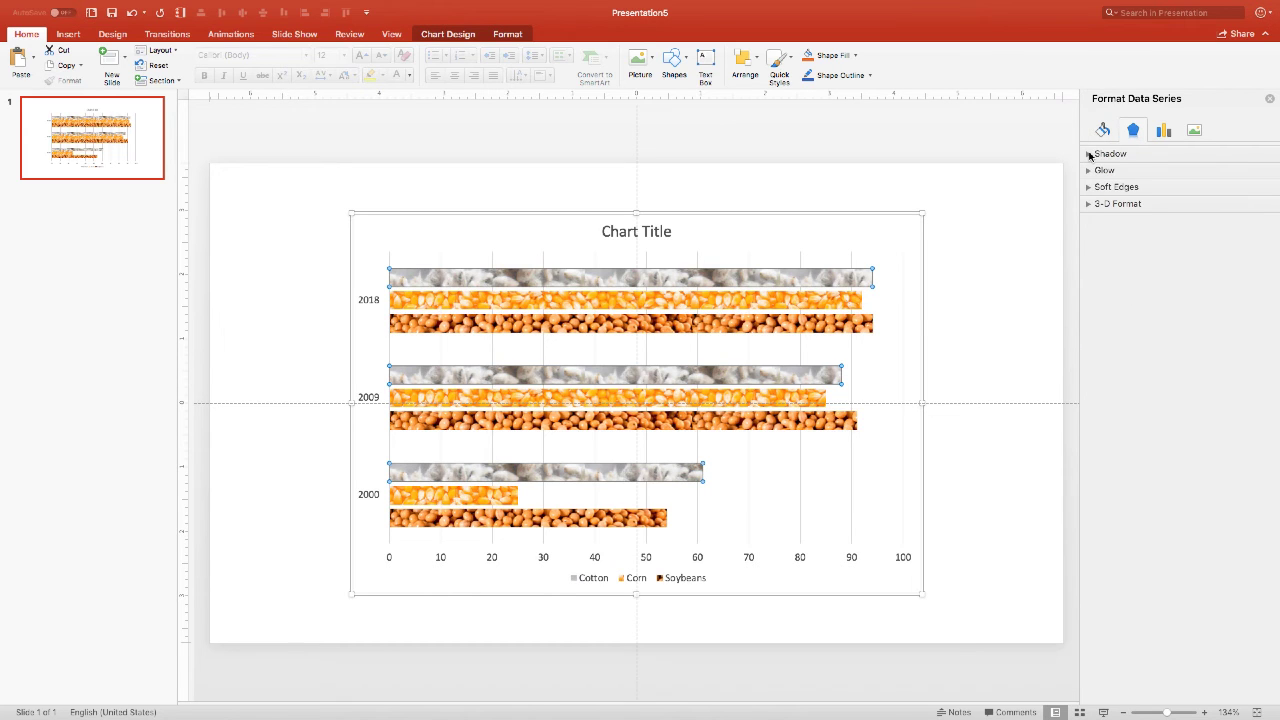
left_click(1088, 155)
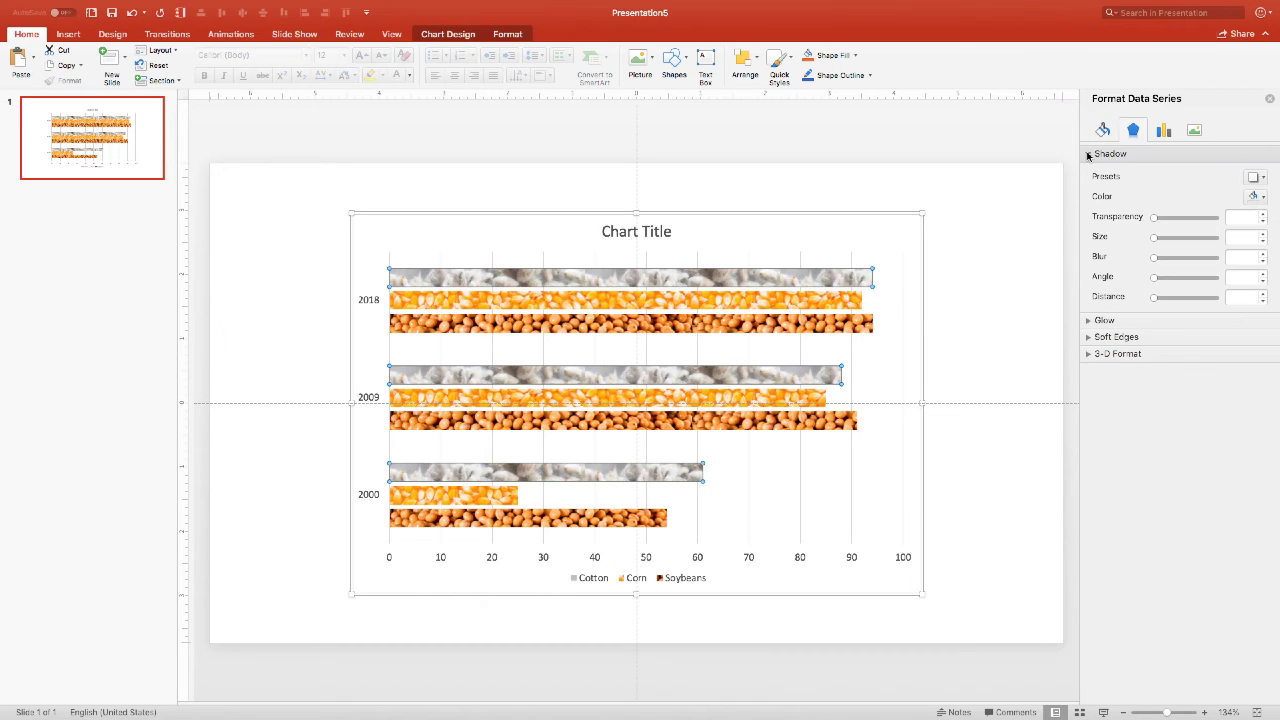
left_click(1257, 177)
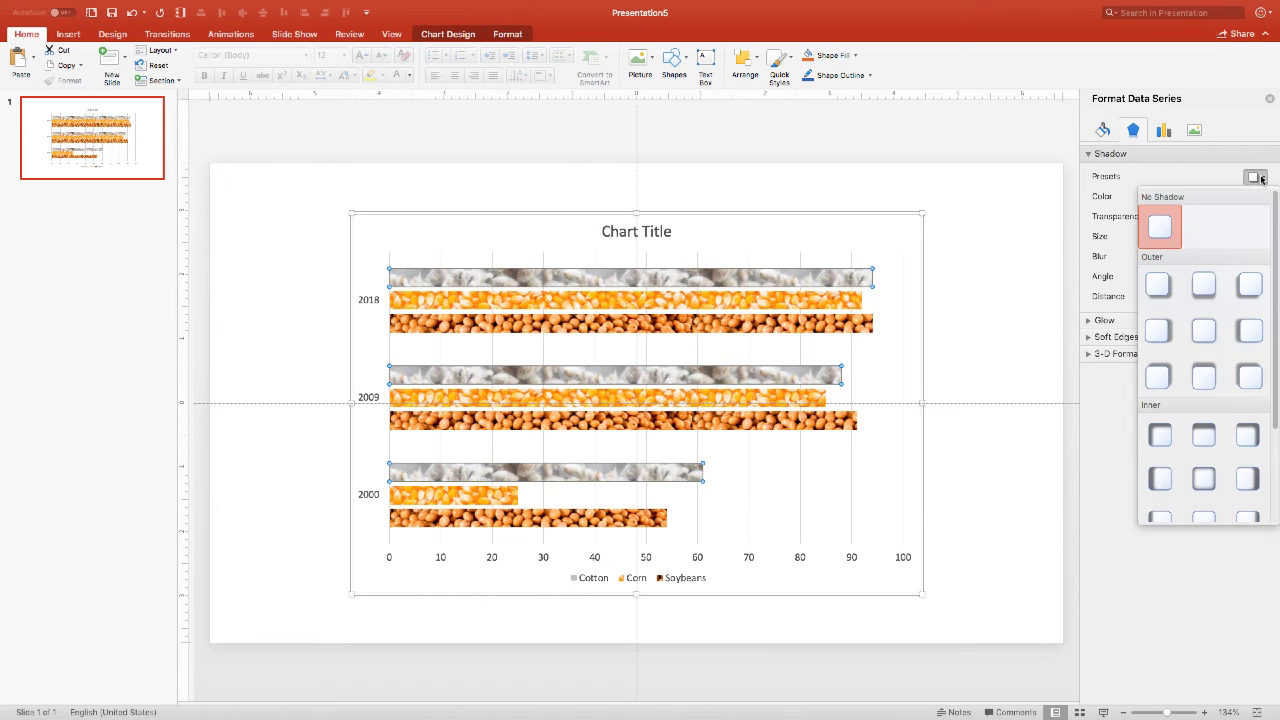
left_click(1160, 285)
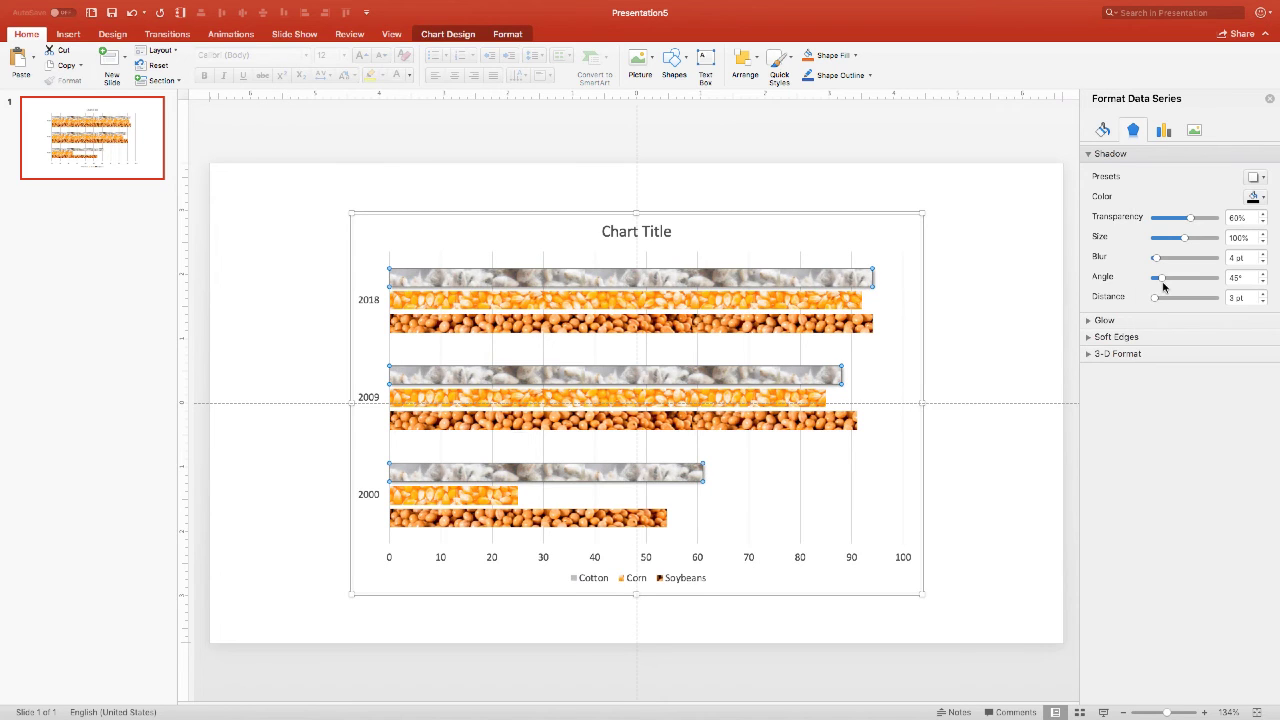
- Set the Cotton series shadow's distance to 4 pt and its transparency to 50%
left_click(1264, 294)
left_click(1264, 294)
left_click(1264, 294)
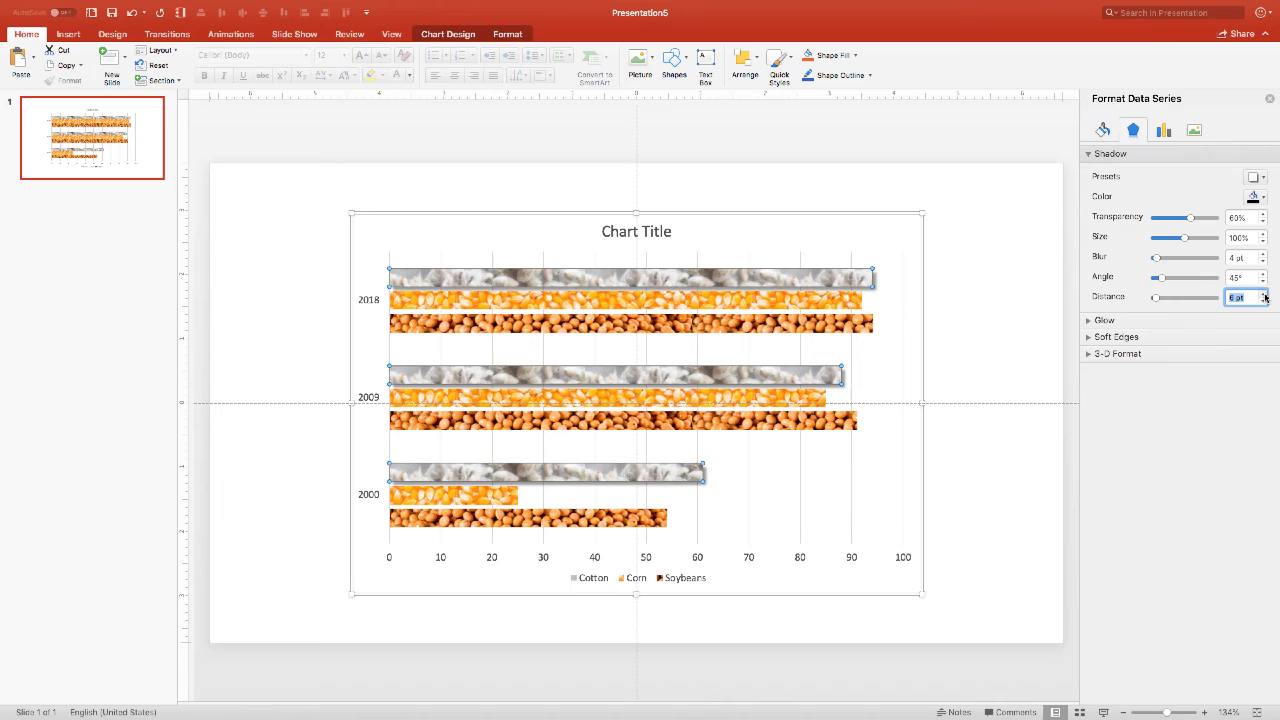
left_click(1264, 302)
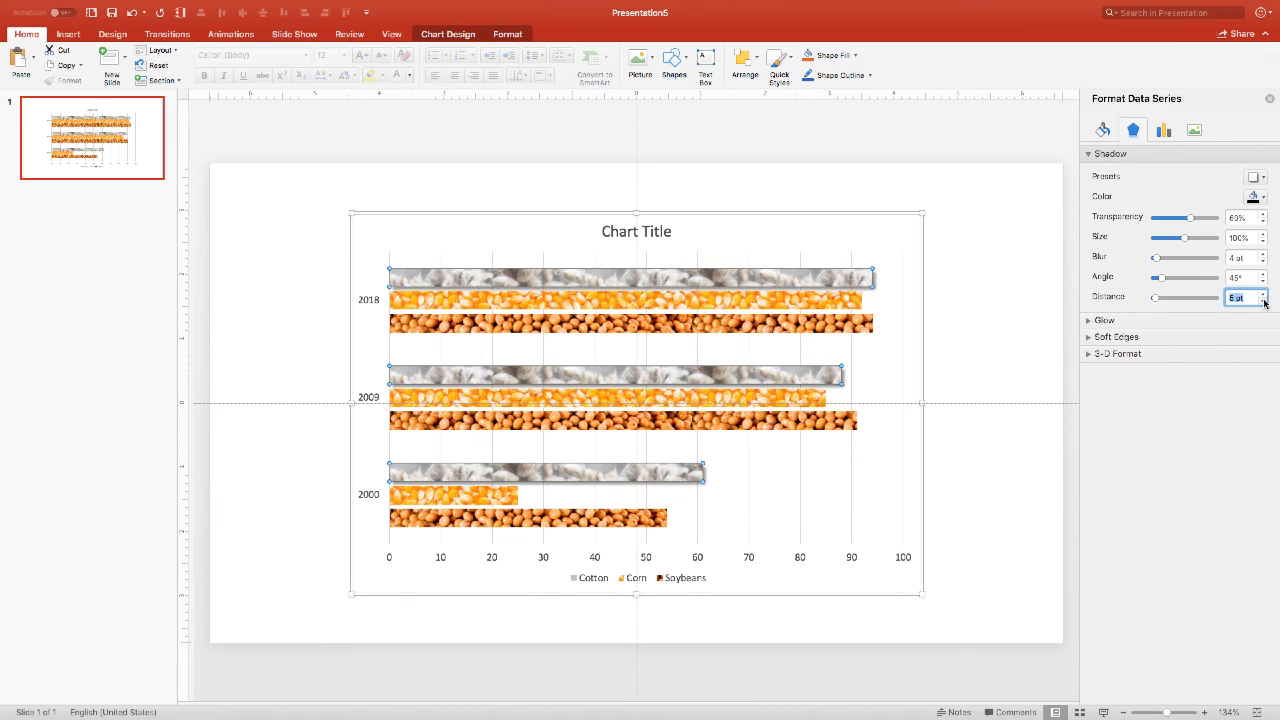
left_click(1264, 302)
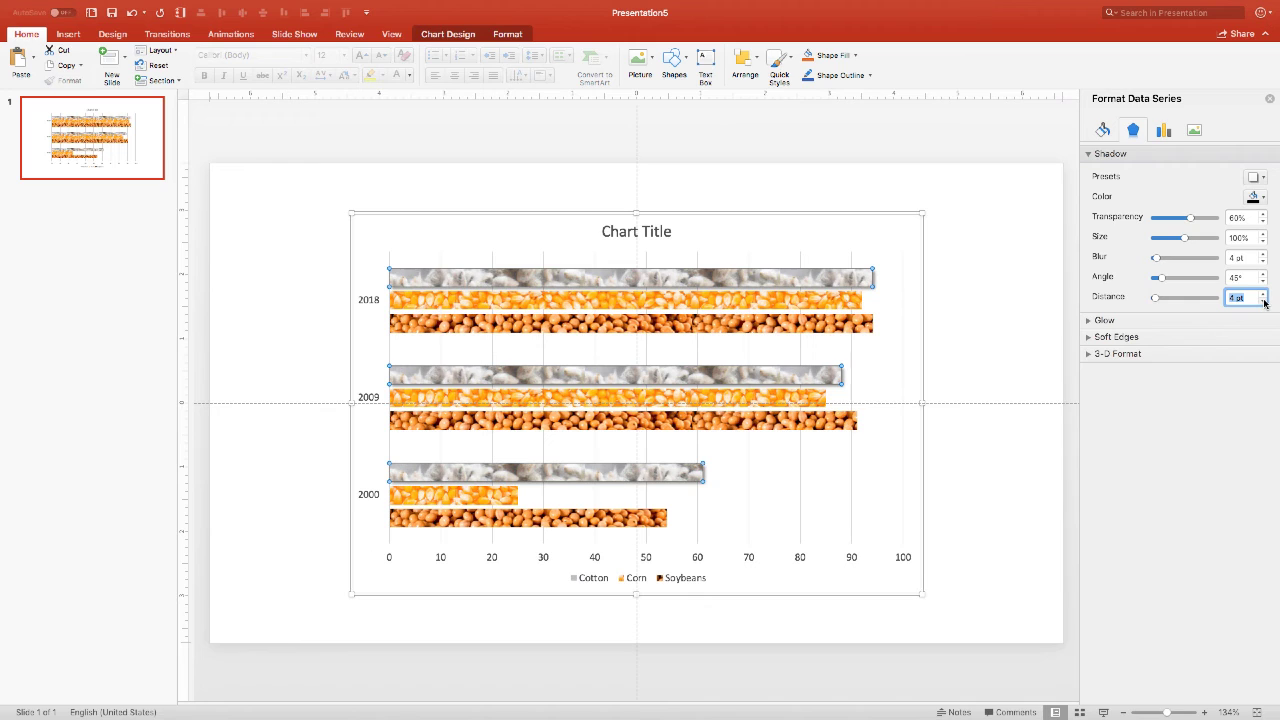
double_click(1236, 217)
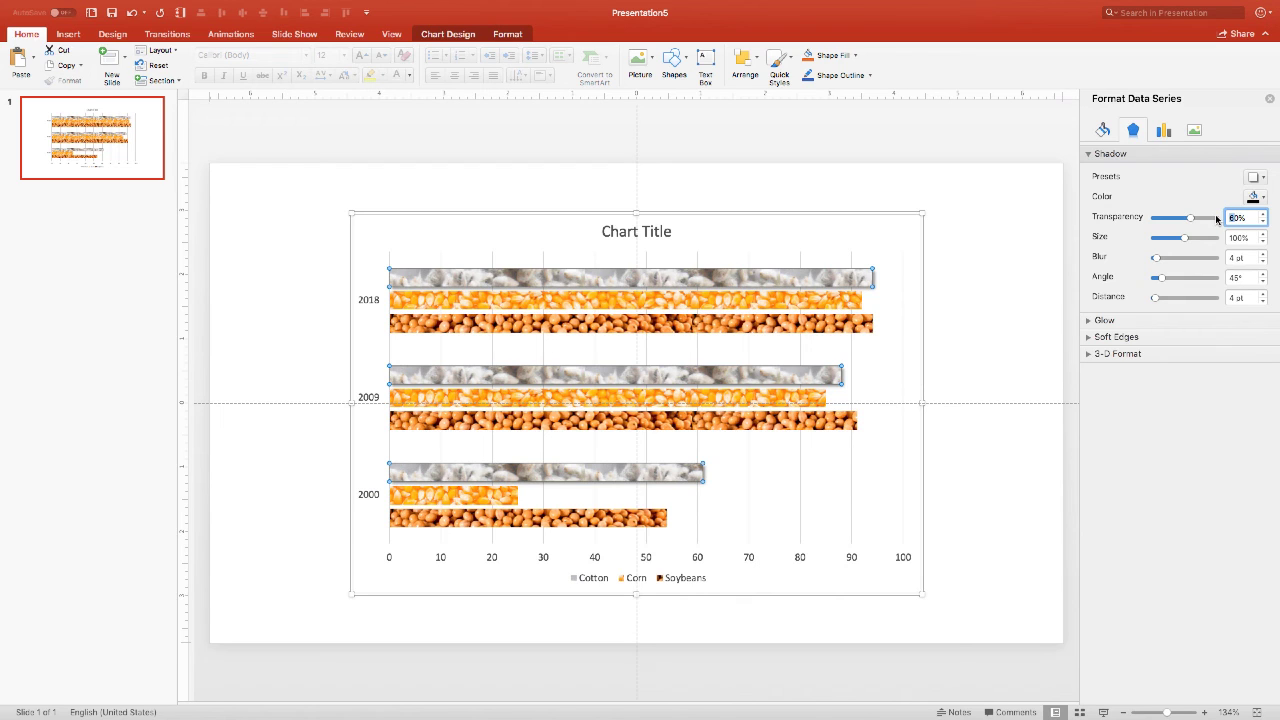
type("6")
key("Tab")
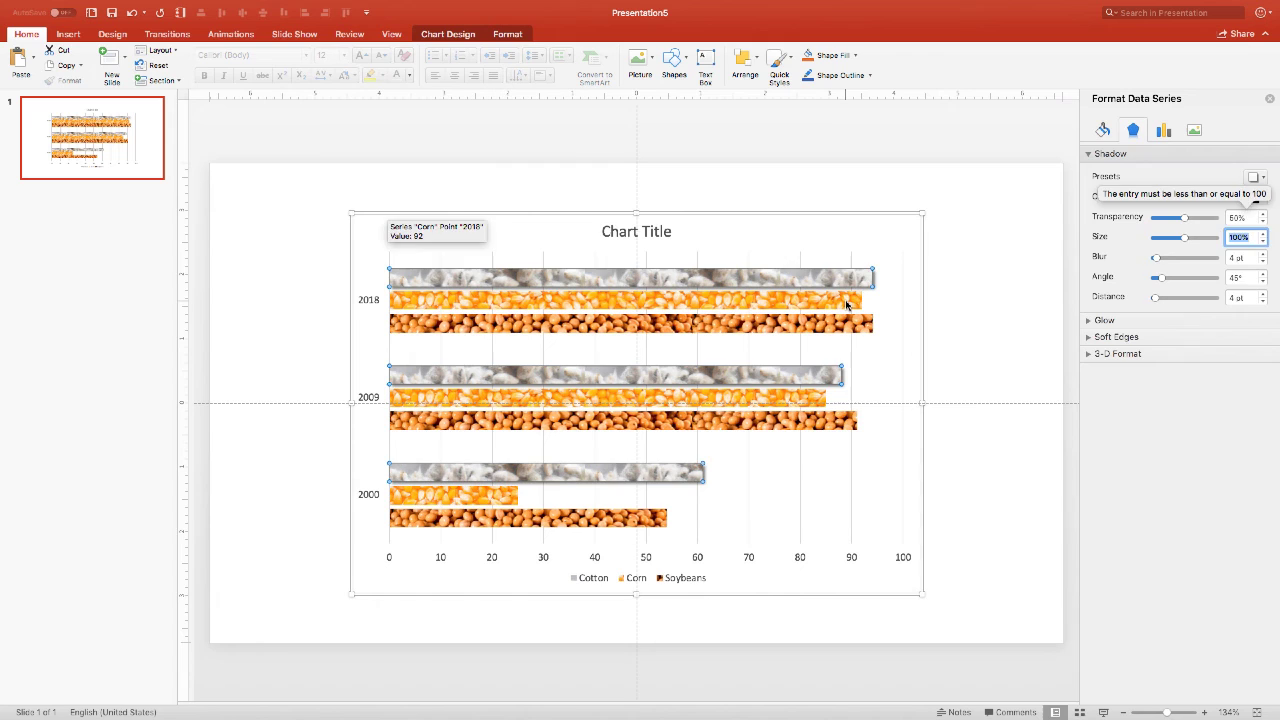
- Apply the same outer bottom-right shadow preset to the Corn series bars
left_click(847, 304)
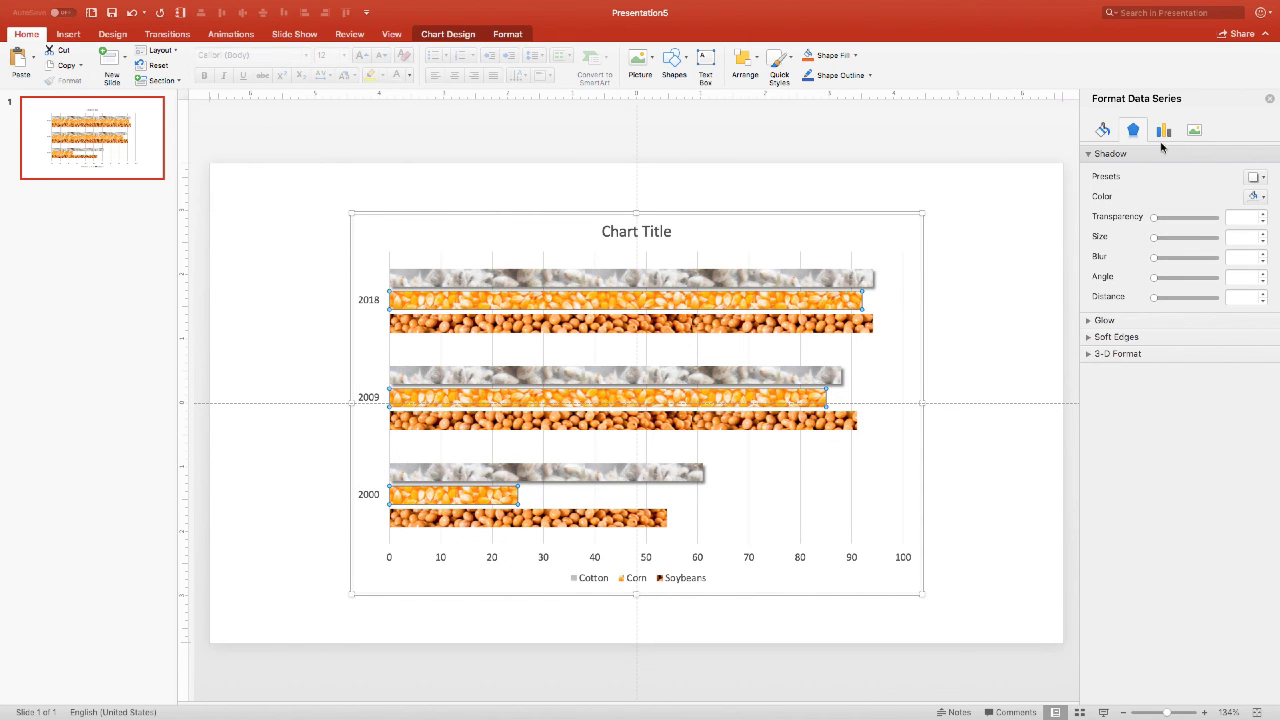
left_click(1258, 177)
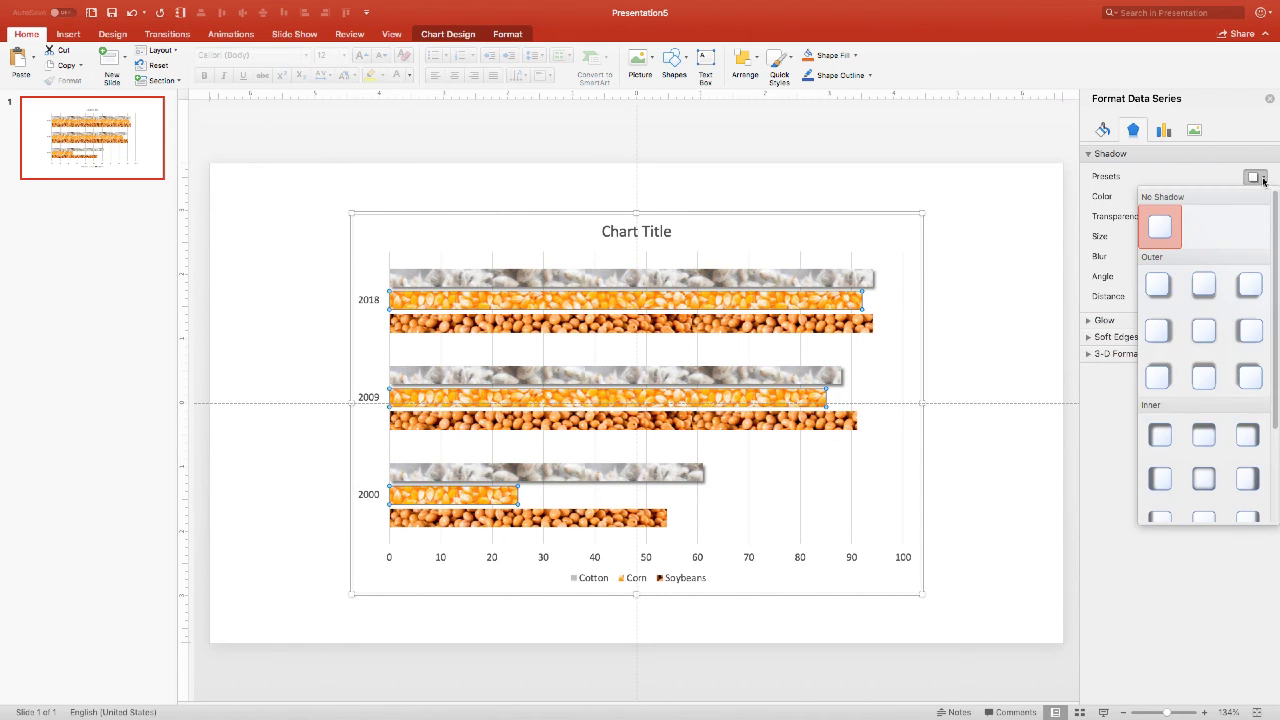
left_click(1159, 289)
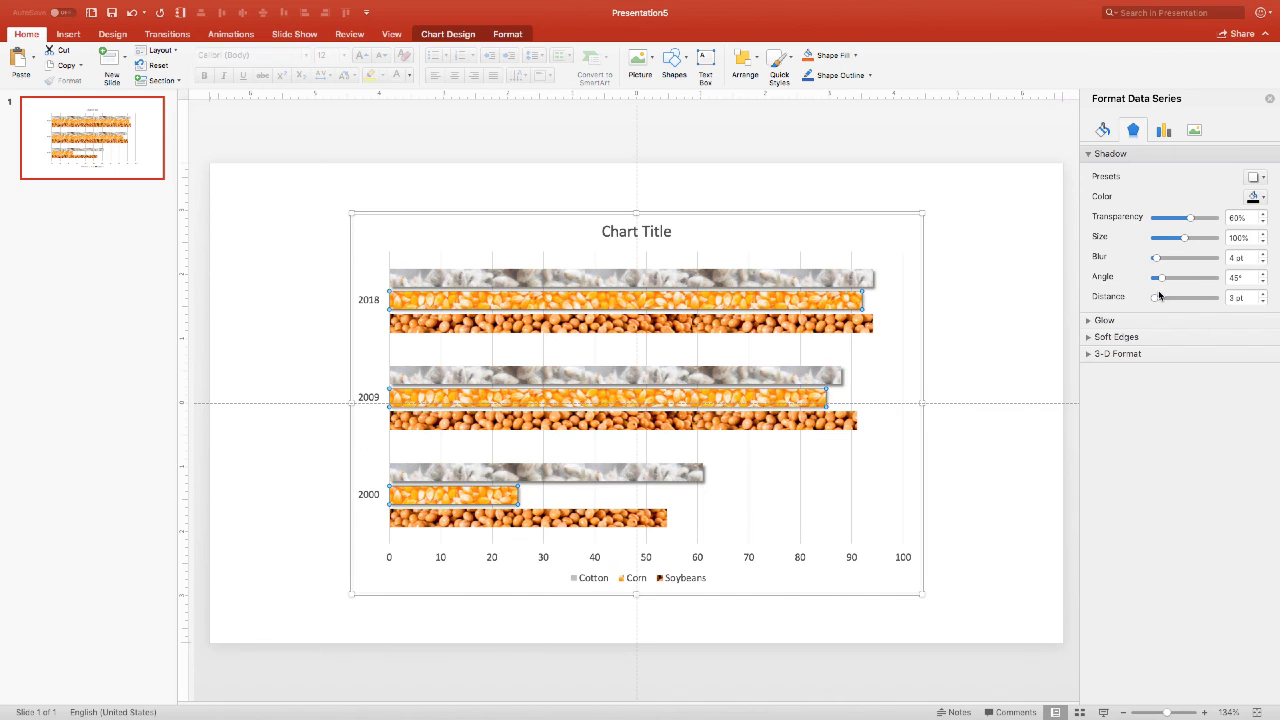
- Set the Corn series shadow's distance to 5 pt and its transparency to 50%
left_click(1264, 294)
left_click(1264, 294)
left_click(1264, 294)
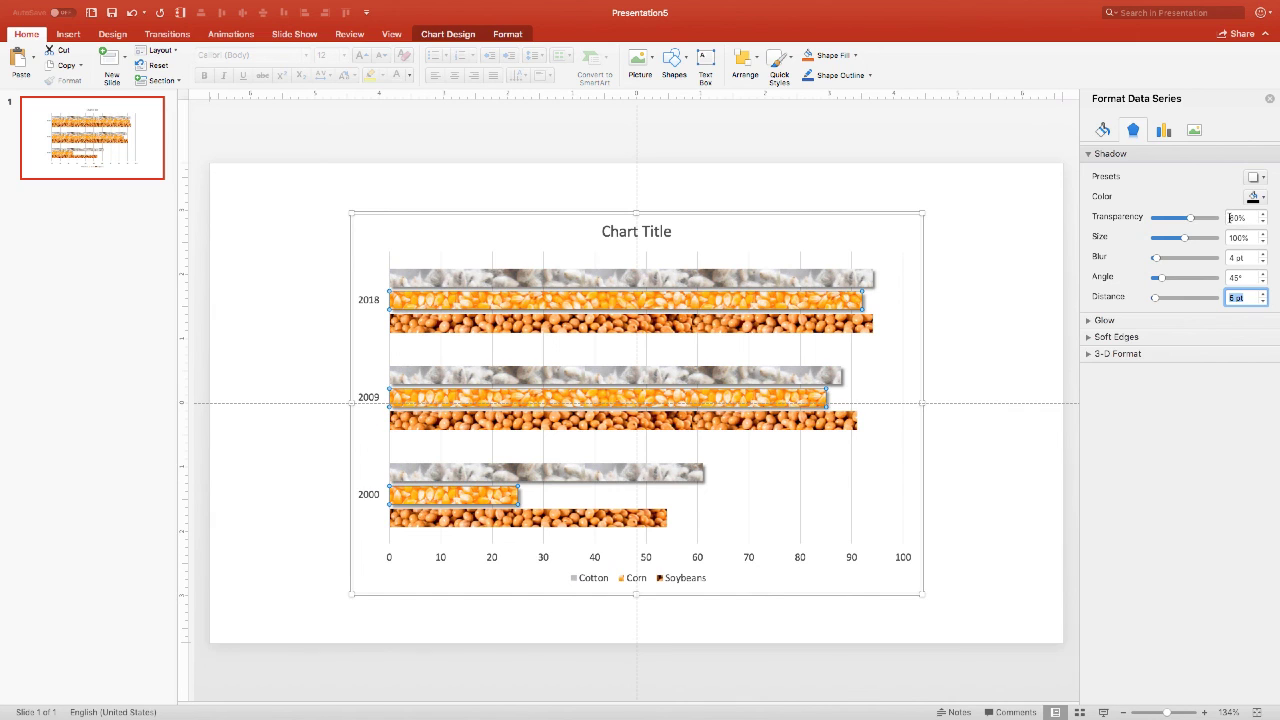
left_click(1236, 218)
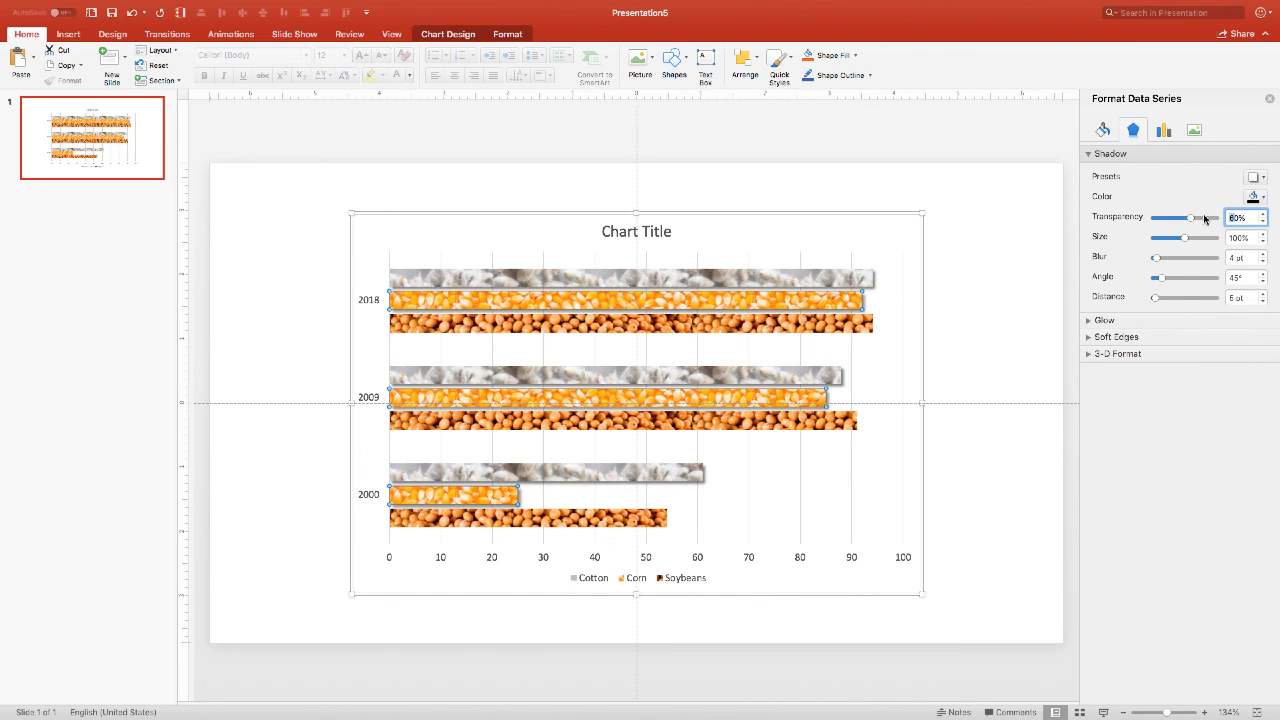
key("Tab")
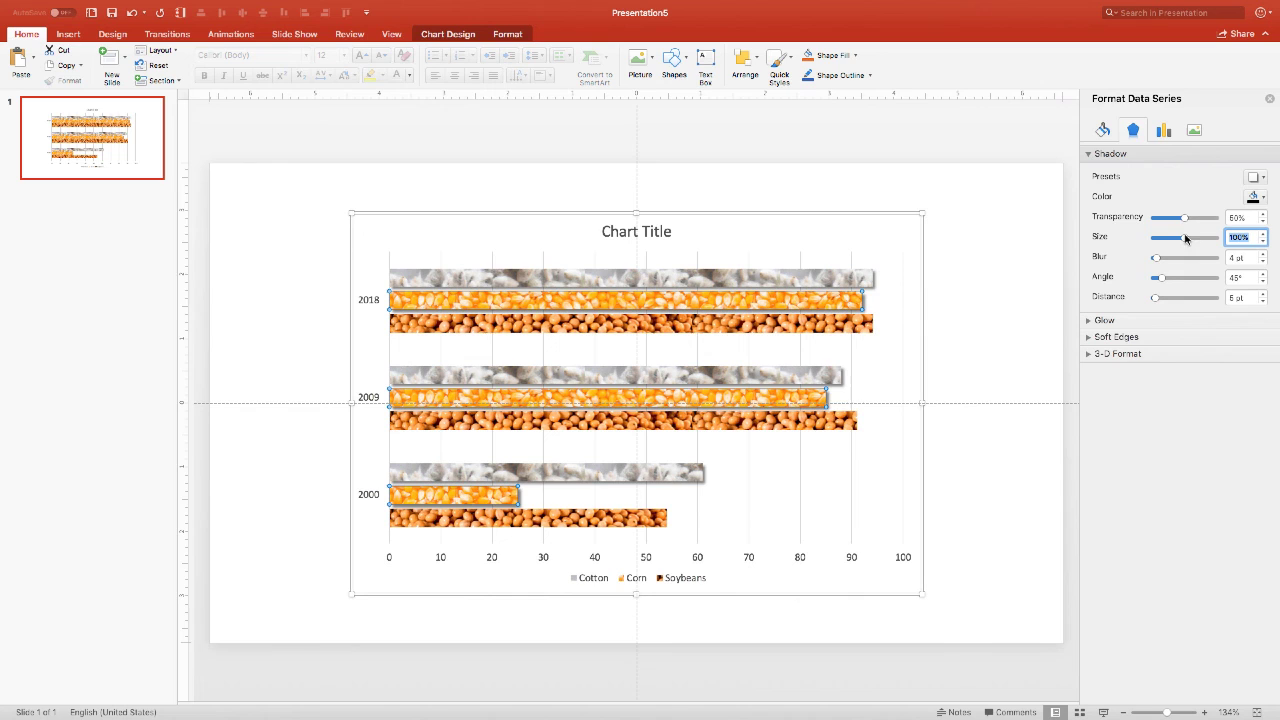
- Select the Soybeans series bars for shadow formatting
left_click(860, 333)
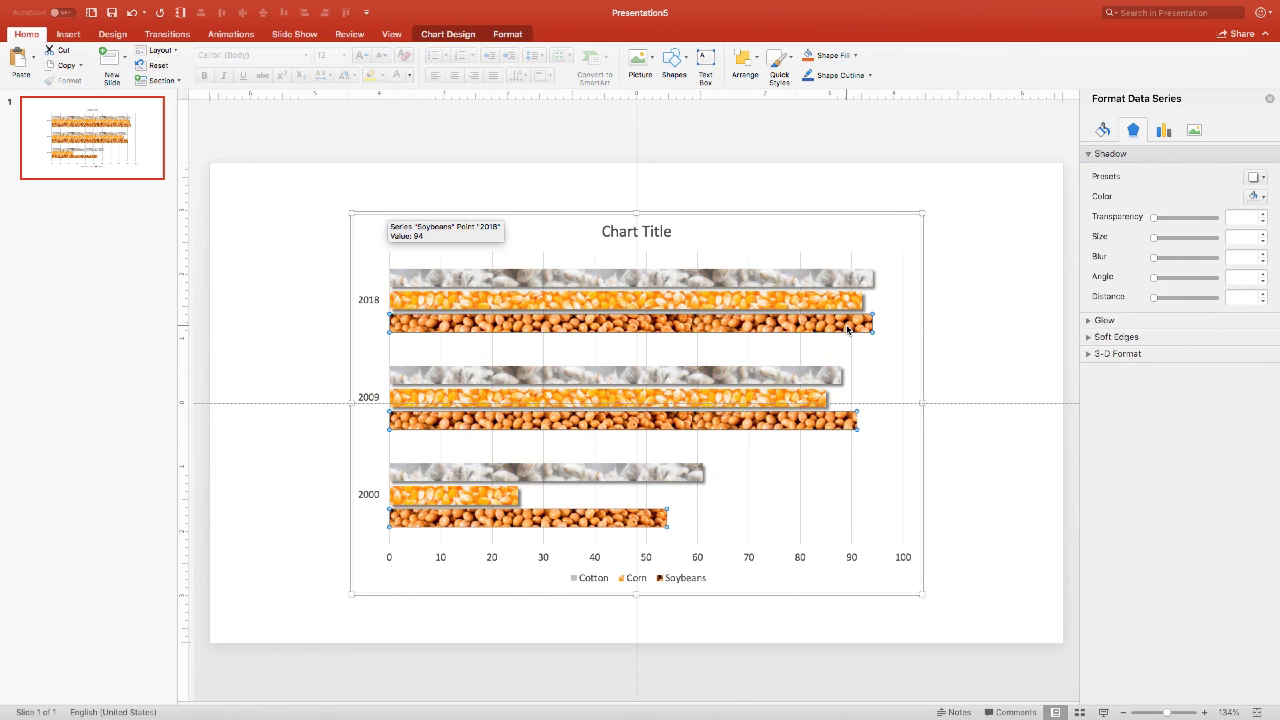